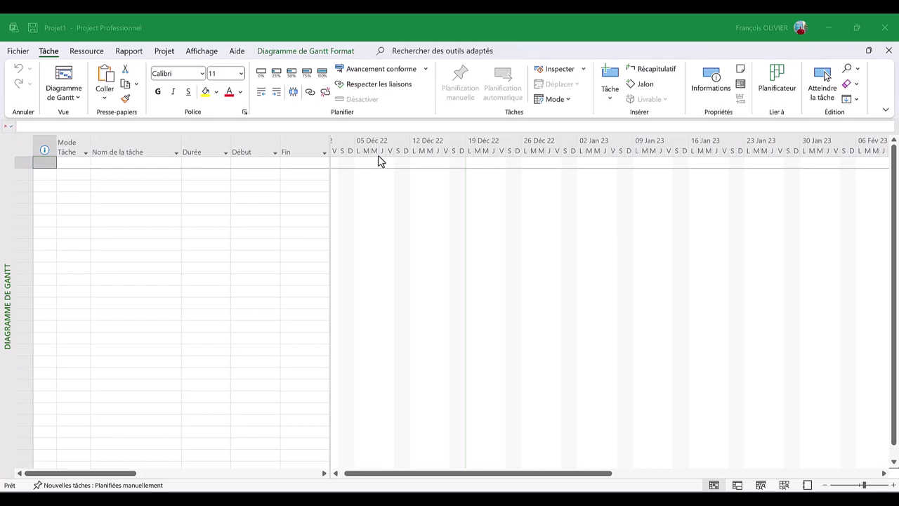
Step: Switch new tasks to automatic scheduling and add the task "Test Heures Sup." with a duration of 5 days
{"action": "left_click", "coordinate": [122, 485]}
{"action": "left_click", "coordinate": [120, 453]}
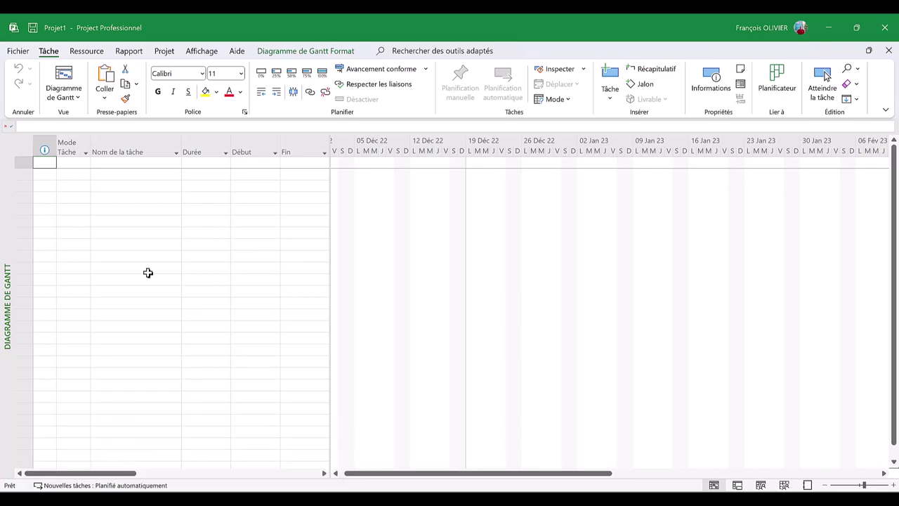
{"action": "left_click", "coordinate": [139, 166]}
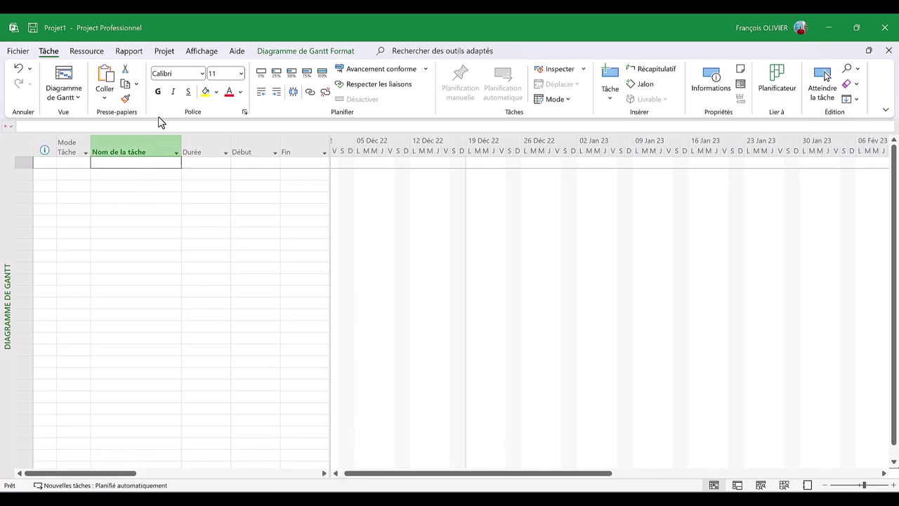
{"action": "type", "text": "Test"}
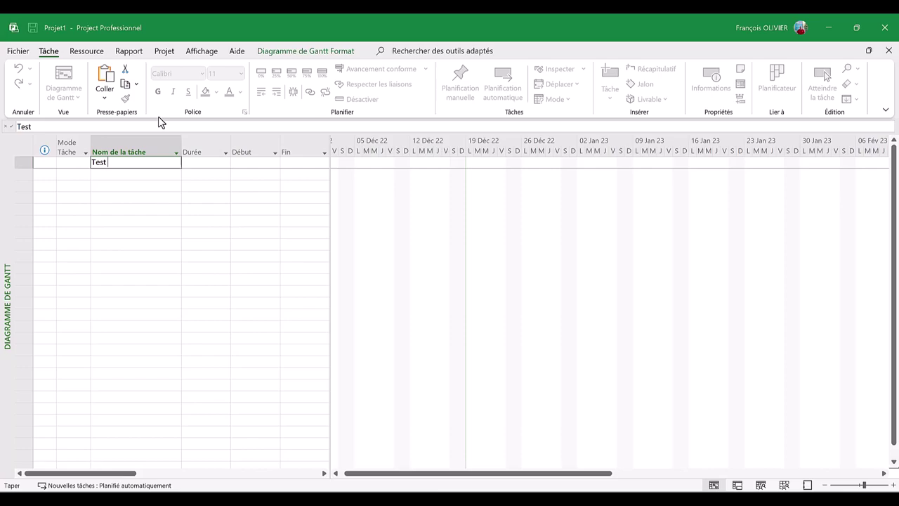
{"action": "type", "text": " Heures Sup."}
{"action": "left_click", "coordinate": [196, 166]}
{"action": "type", "text": "5"}
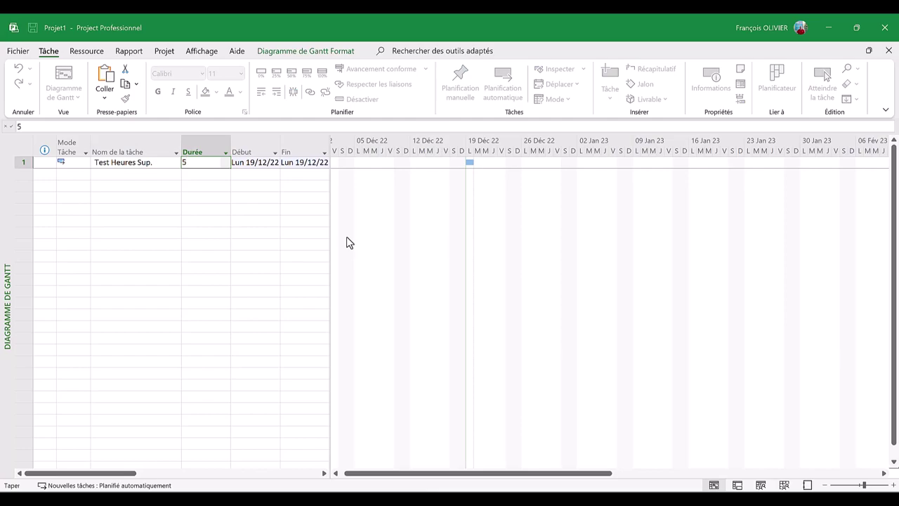
{"action": "key", "text": "Return"}
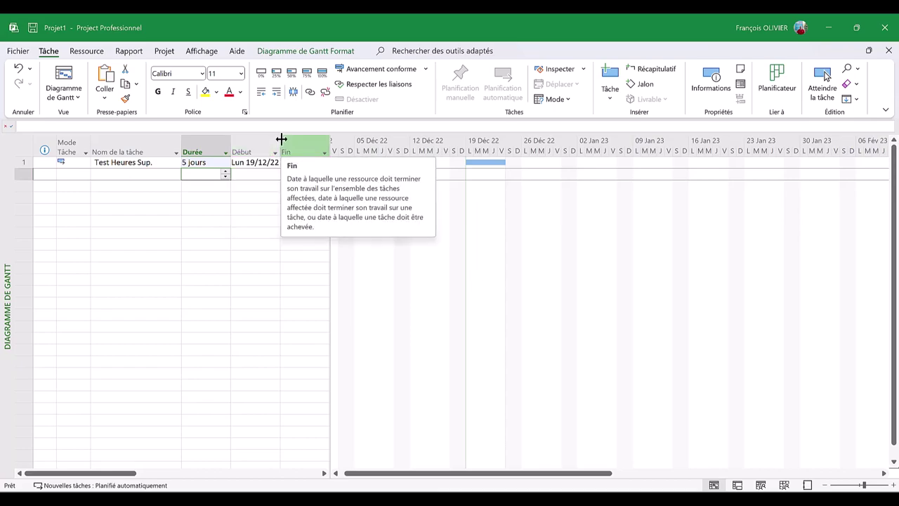
Step: Fit the widths of the Début, Fin and Prédécesseurs columns to their contents
{"action": "double_click", "coordinate": [280, 139]}
{"action": "left_click_drag", "start_coordinate": [119, 477], "coordinate": [209, 453]}
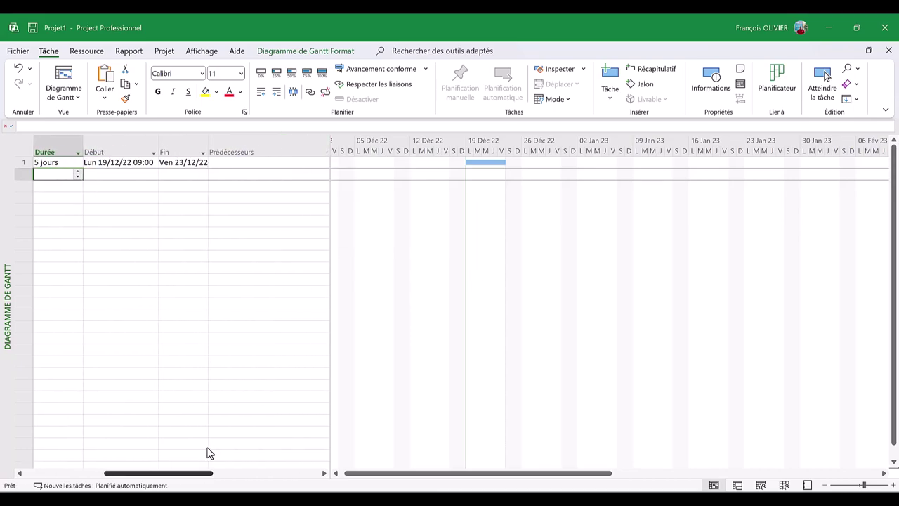
{"action": "double_click", "coordinate": [207, 144]}
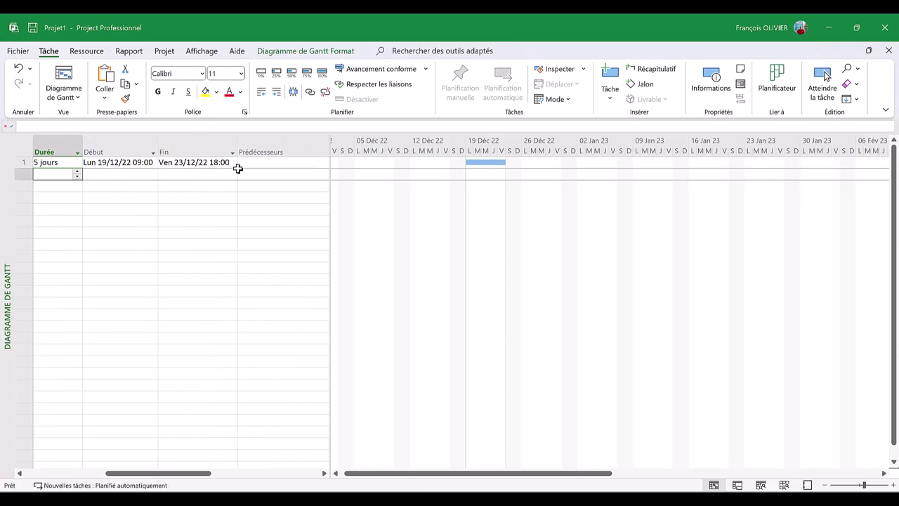
{"action": "left_click_drag", "start_coordinate": [195, 477], "coordinate": [257, 449]}
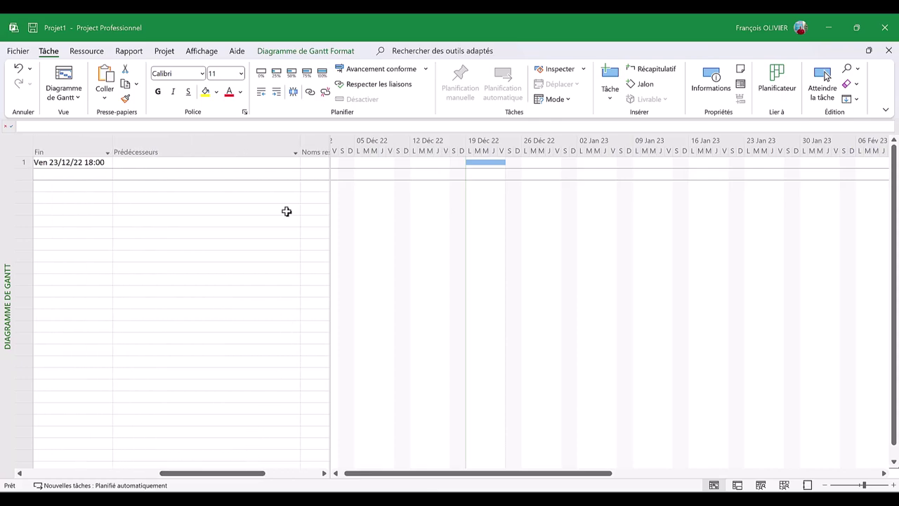
{"action": "double_click", "coordinate": [301, 143]}
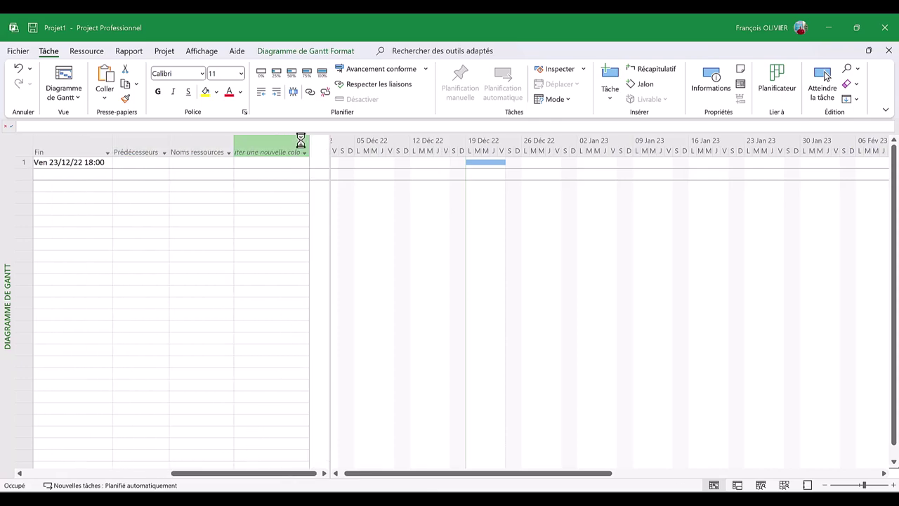
Step: Assign a resource to the Test Heures Sup. task by entering the person's first name under Noms ressources
{"action": "left_click", "coordinate": [197, 163]}
{"action": "type", "text": "Riri"}
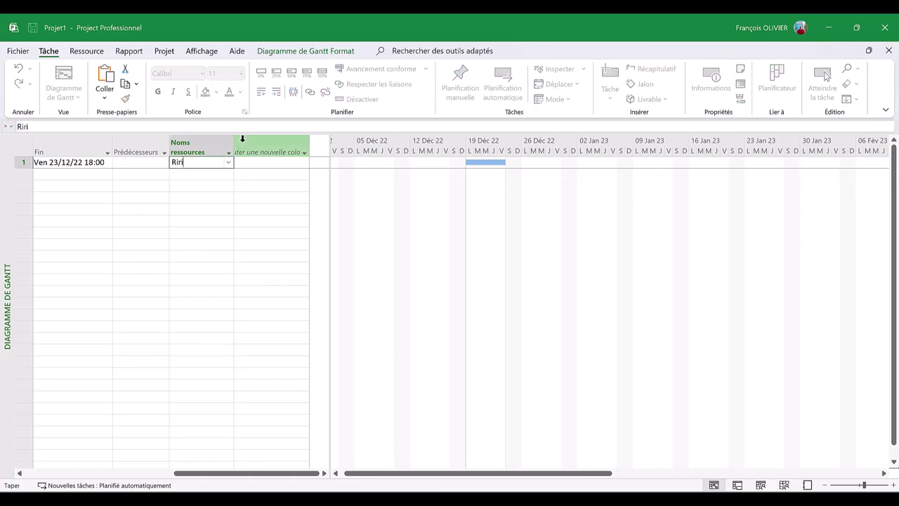
{"action": "key", "text": "Return"}
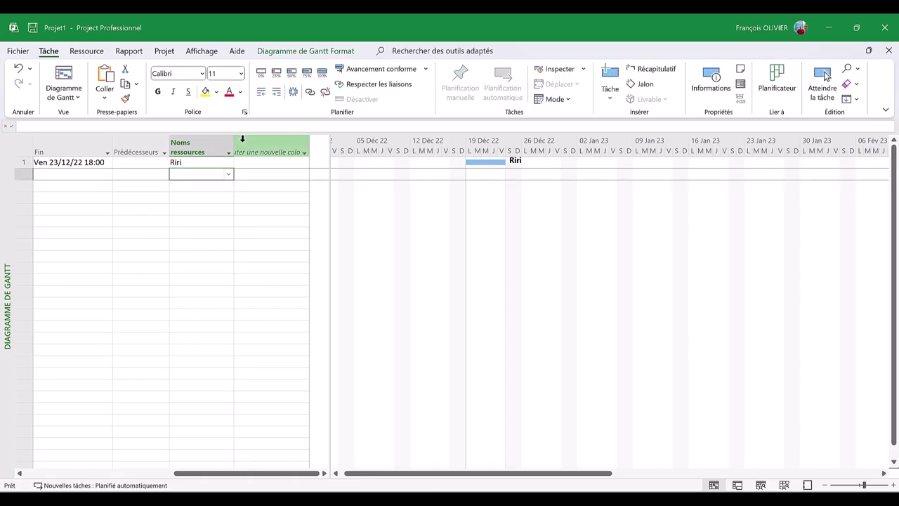
{"action": "left_click", "coordinate": [191, 466]}
{"action": "left_click_drag", "start_coordinate": [191, 473], "coordinate": [10, 484]}
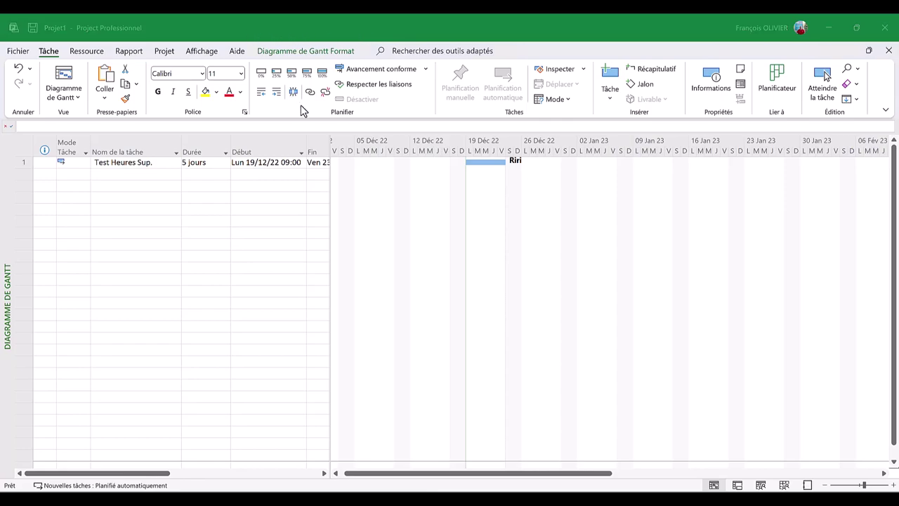
Step: In the Tableau des ressources view, widen the Tx. standard column to fit and set the resource's standard rate to 100 €/jour
{"action": "right_click", "coordinate": [2, 261]}
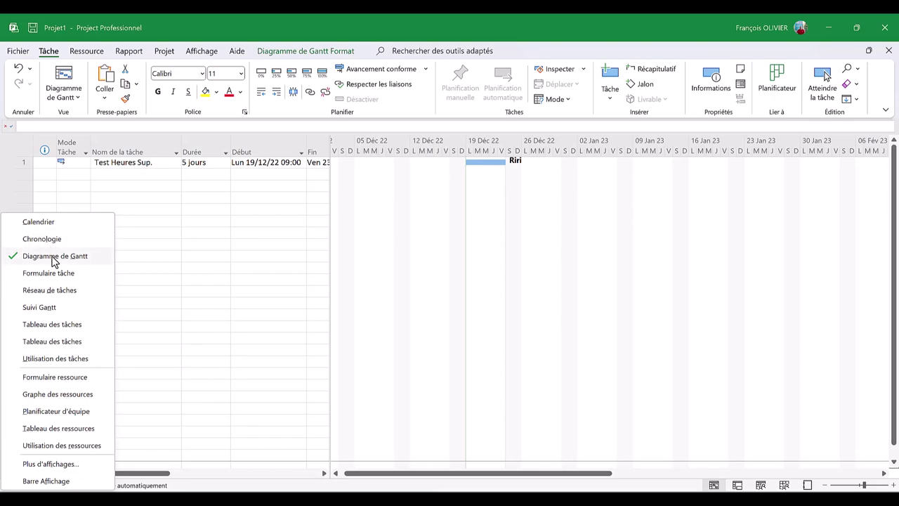
{"action": "left_click", "coordinate": [58, 428]}
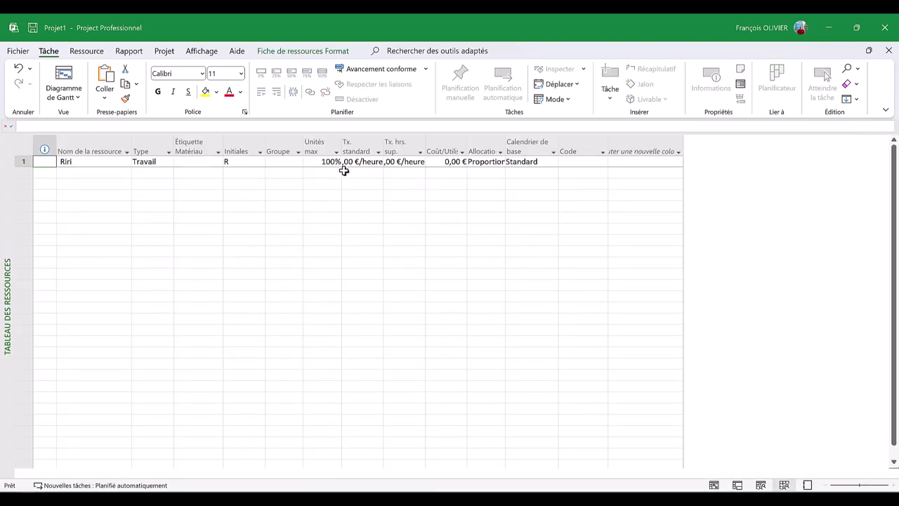
{"action": "left_click", "coordinate": [366, 163]}
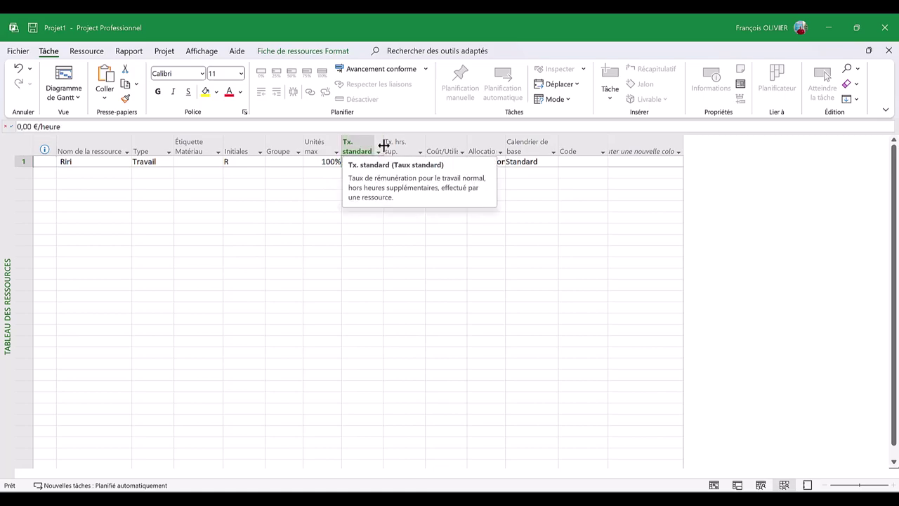
{"action": "double_click", "coordinate": [384, 147]}
{"action": "type", "text": "1"}
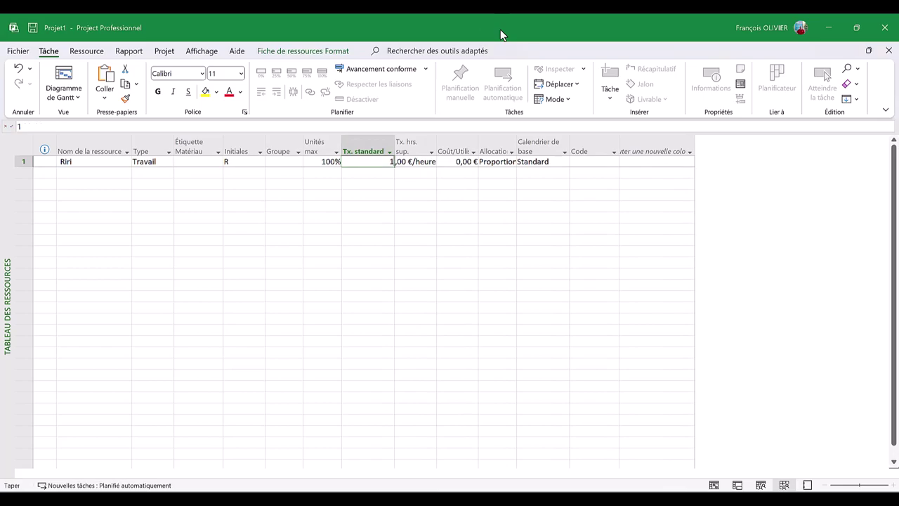
{"action": "type", "text": "00/j"}
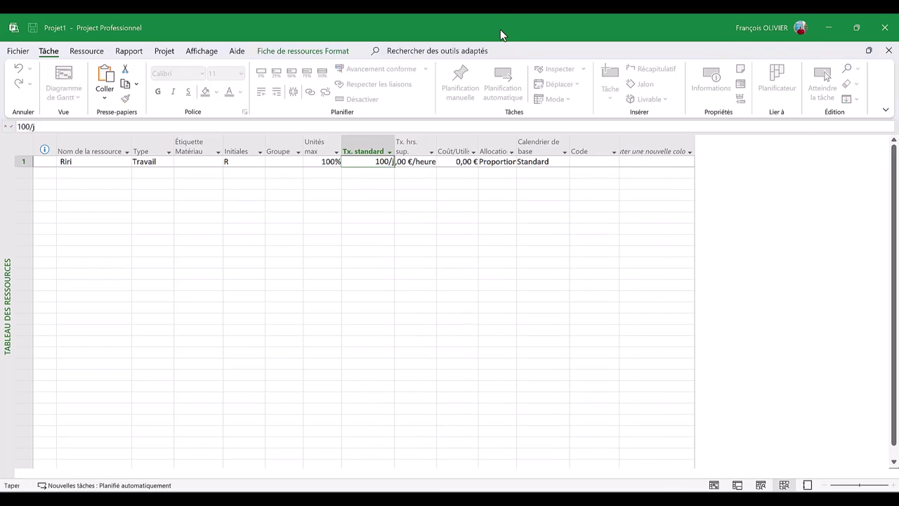
{"action": "key", "text": "Return"}
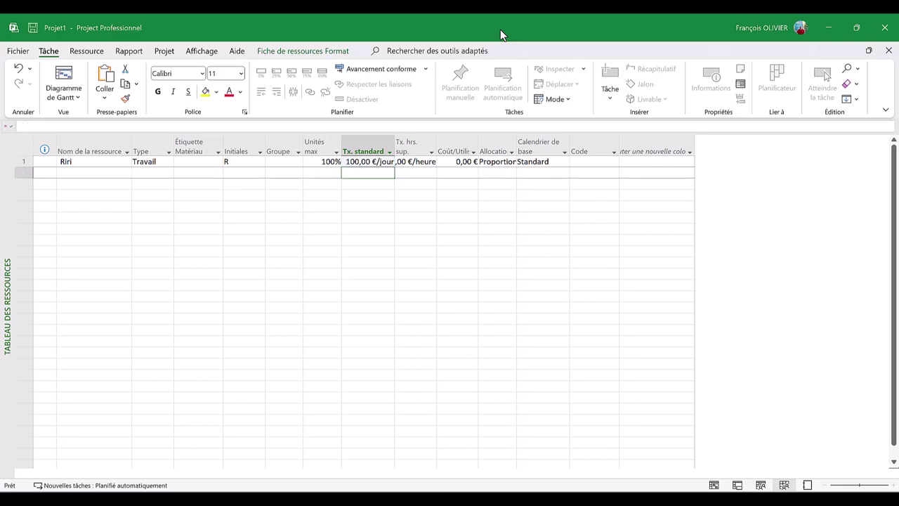
Step: Fit the Tx. hrs. sup. column width and set the resource's overtime rate to 10 €/heure
{"action": "double_click", "coordinate": [437, 144]}
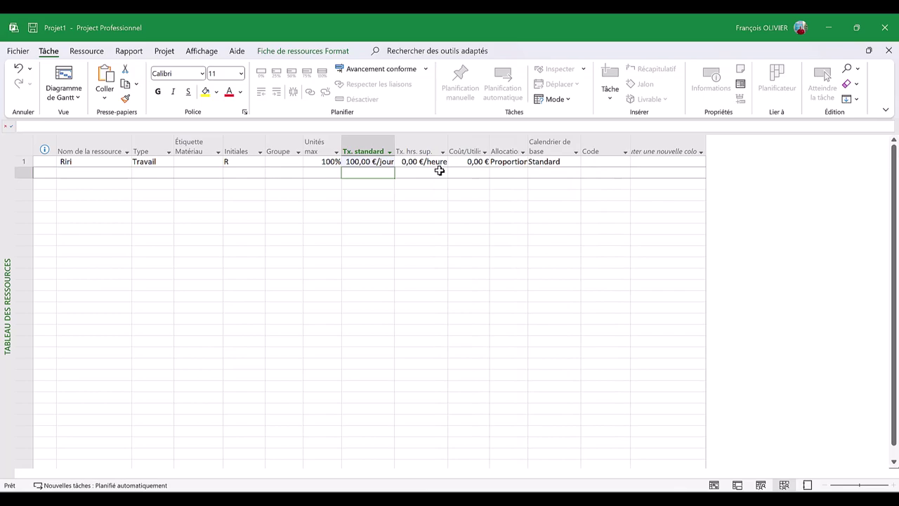
{"action": "left_click", "coordinate": [433, 160]}
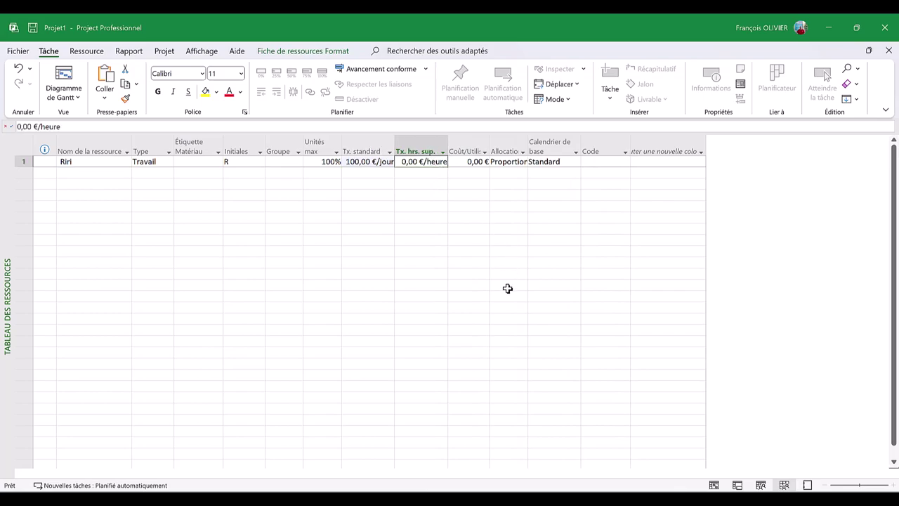
{"action": "type", "text": "1"}
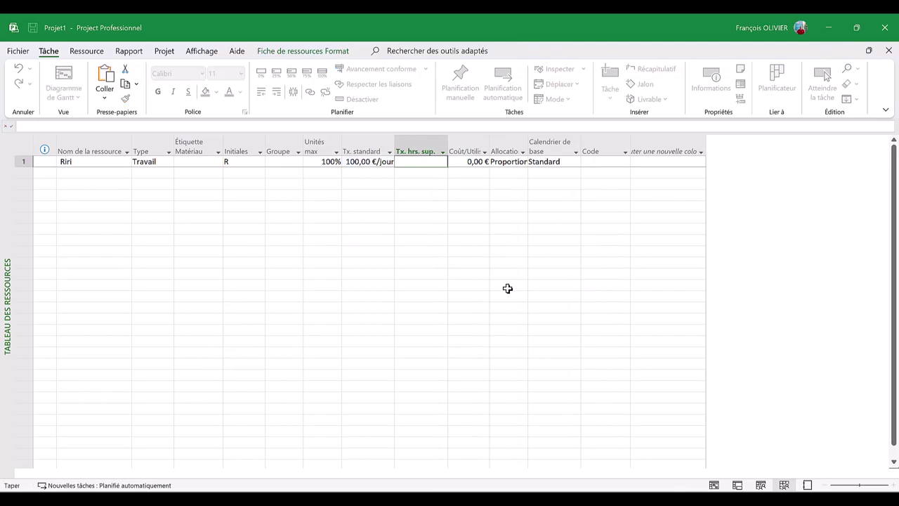
{"action": "type", "text": "0/h"}
{"action": "key", "text": "Return"}
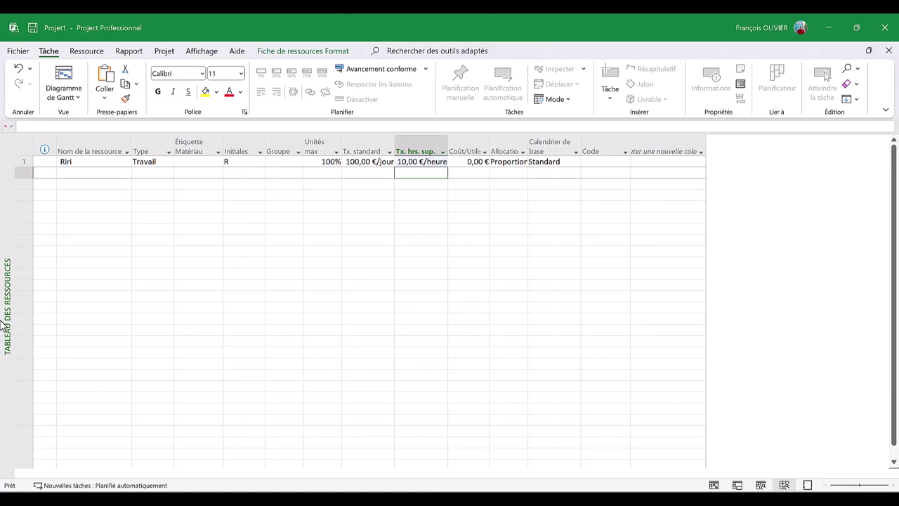
Step: Return to the Diagramme de Gantt view and fit the Durée column to its contents
{"action": "right_click", "coordinate": [12, 233]}
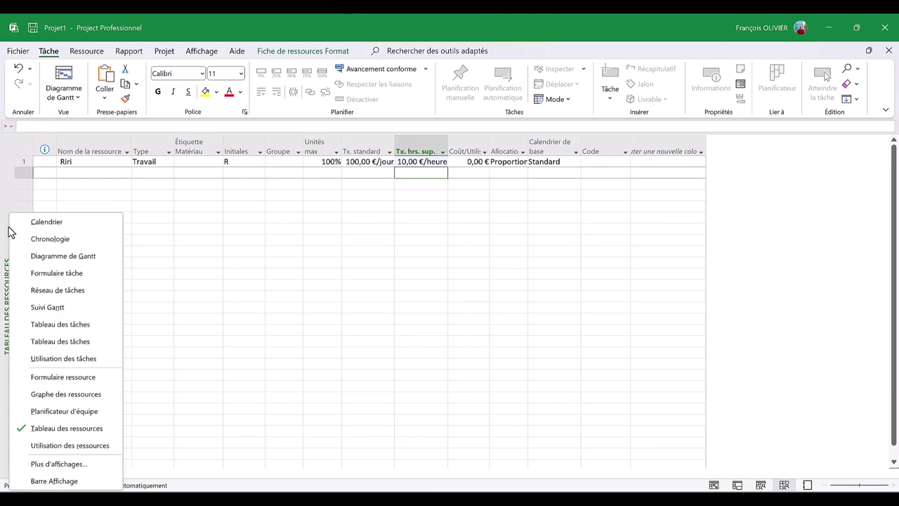
{"action": "left_click", "coordinate": [62, 256]}
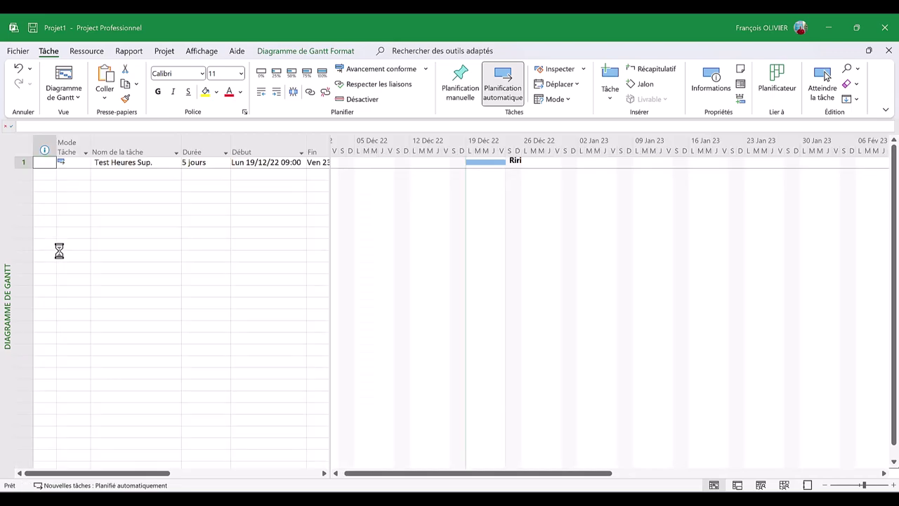
{"action": "double_click", "coordinate": [231, 145]}
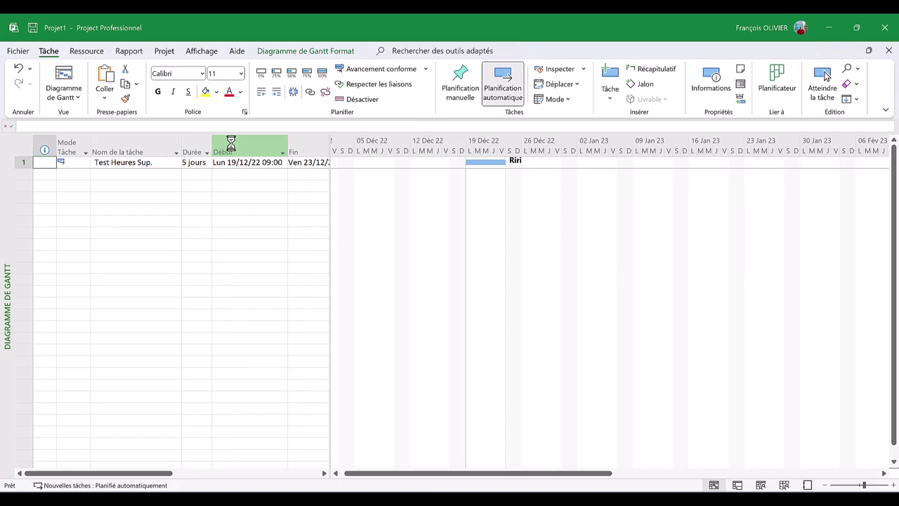
Step: Insert the Travail column before Début in the task table and fit its width to its contents
{"action": "right_click", "coordinate": [230, 141]}
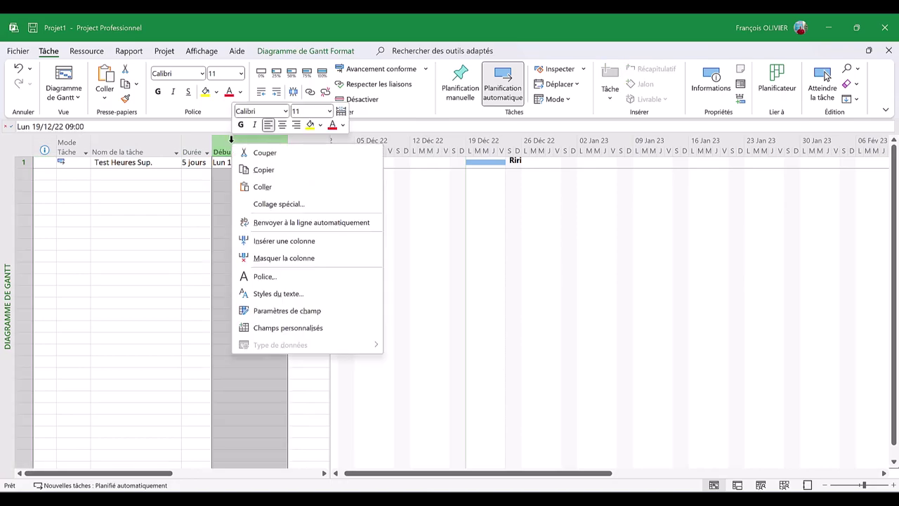
{"action": "left_click", "coordinate": [285, 243]}
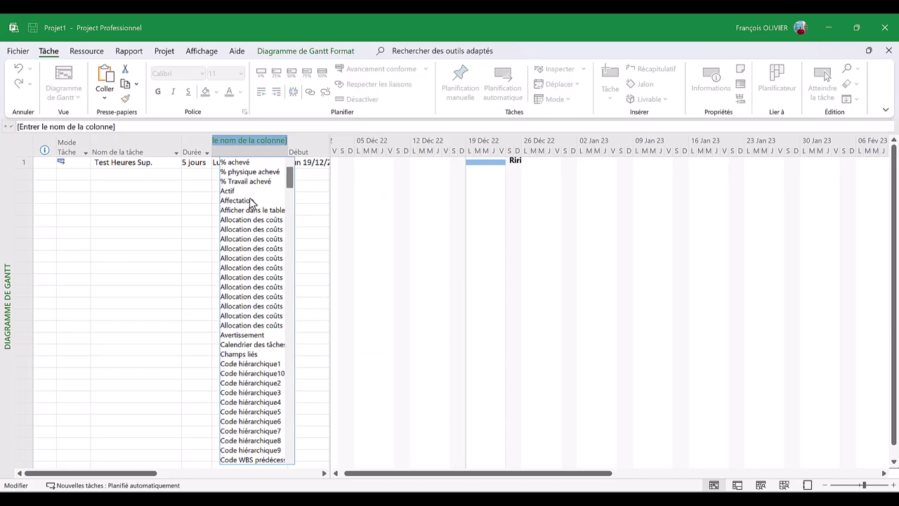
{"action": "type", "text": "travail"}
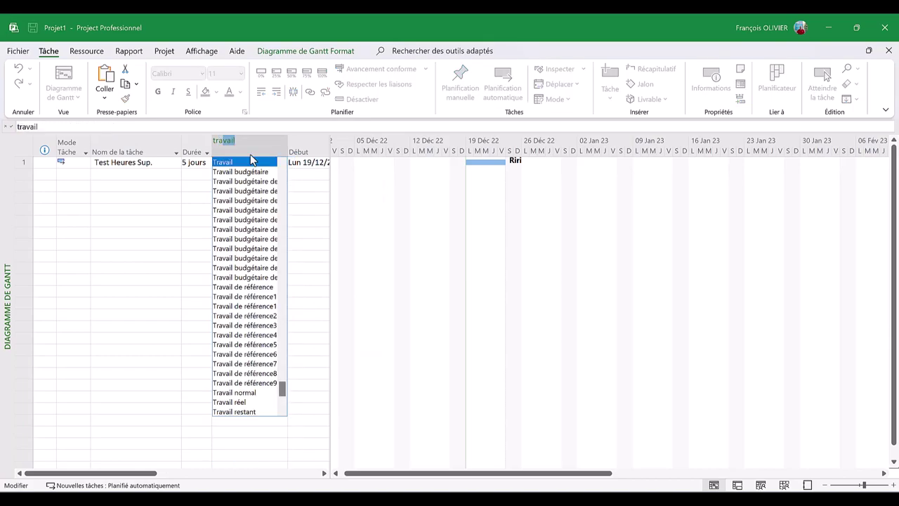
{"action": "left_click", "coordinate": [238, 165]}
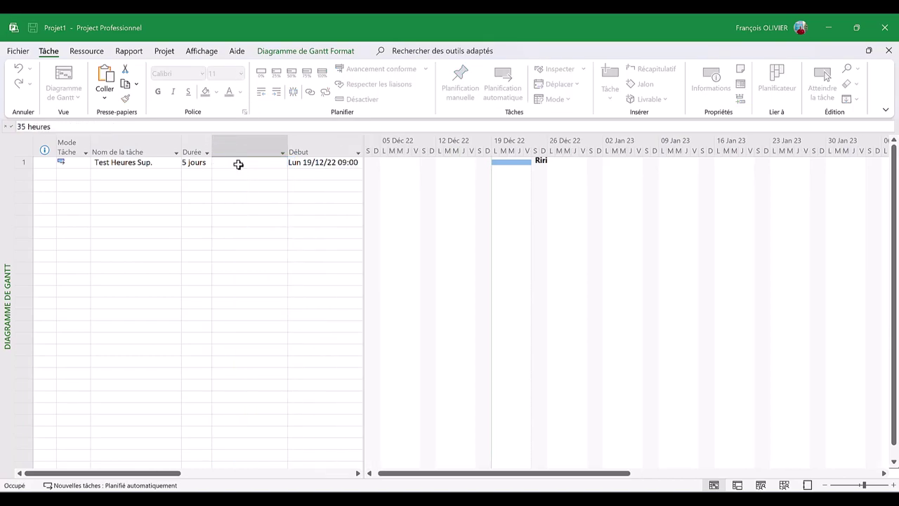
{"action": "left_click", "coordinate": [287, 145]}
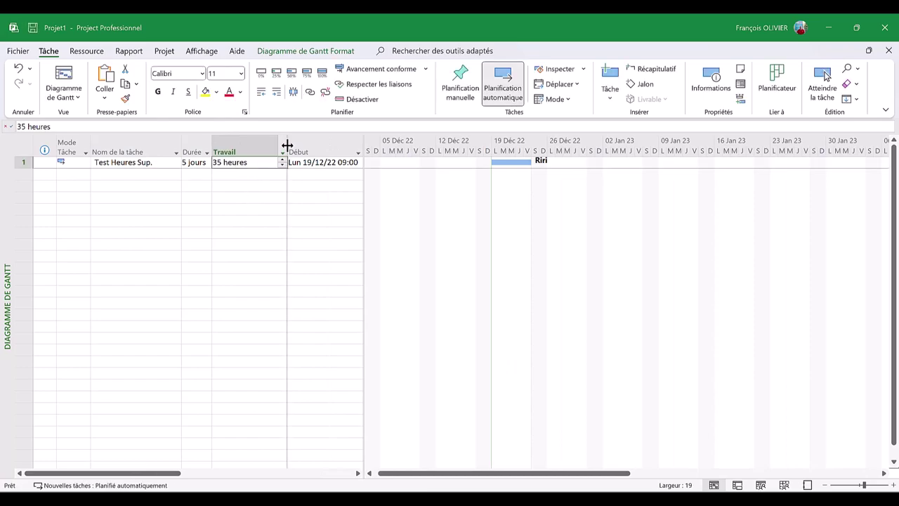
{"action": "double_click", "coordinate": [287, 146]}
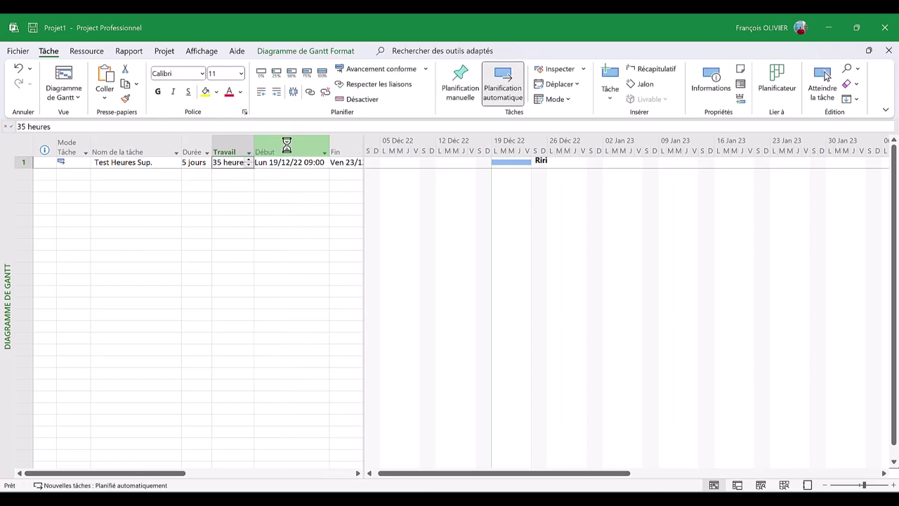
{"action": "left_click", "coordinate": [287, 197]}
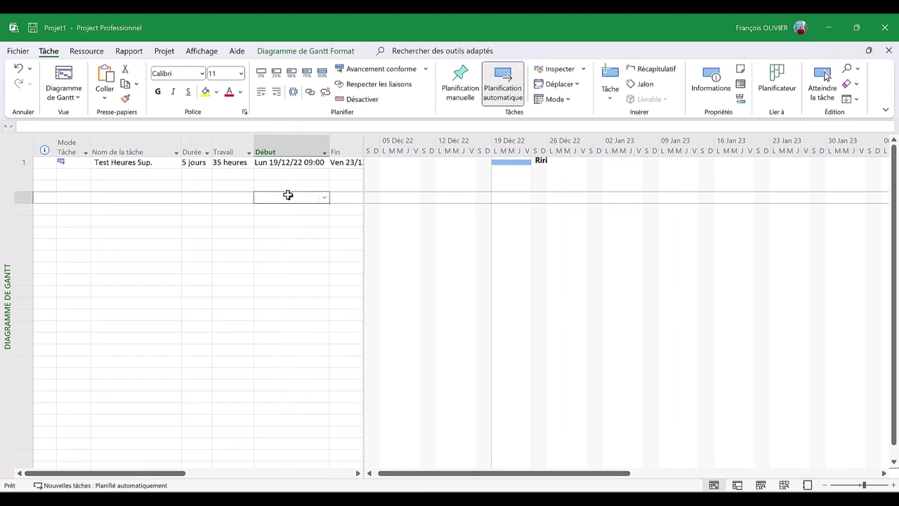
Step: Zoom the Gantt timescale to the selected Test Heures Sup. task
{"action": "left_click", "coordinate": [339, 162]}
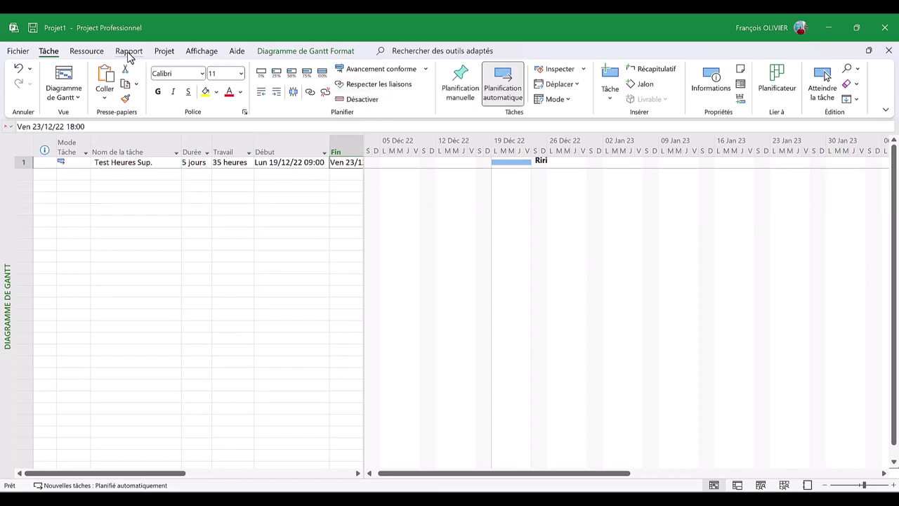
{"action": "left_click", "coordinate": [194, 56]}
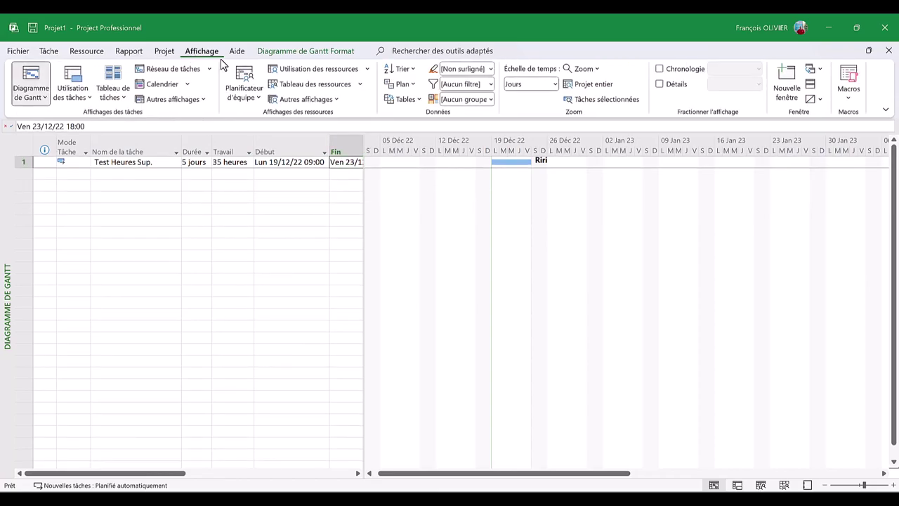
{"action": "left_click", "coordinate": [584, 104]}
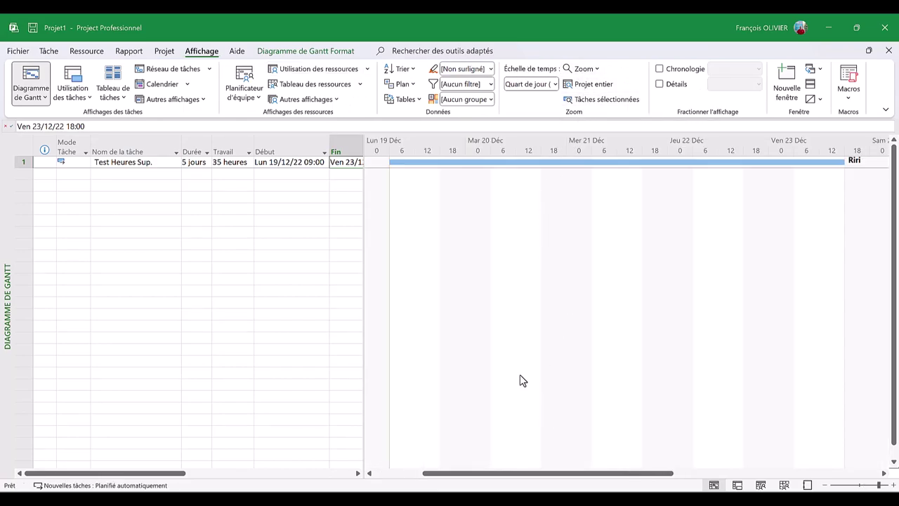
Step: Change the colour of the Gantt timescale's non-working periods to light gold
{"action": "right_click", "coordinate": [502, 186]}
{"action": "left_click", "coordinate": [541, 246]}
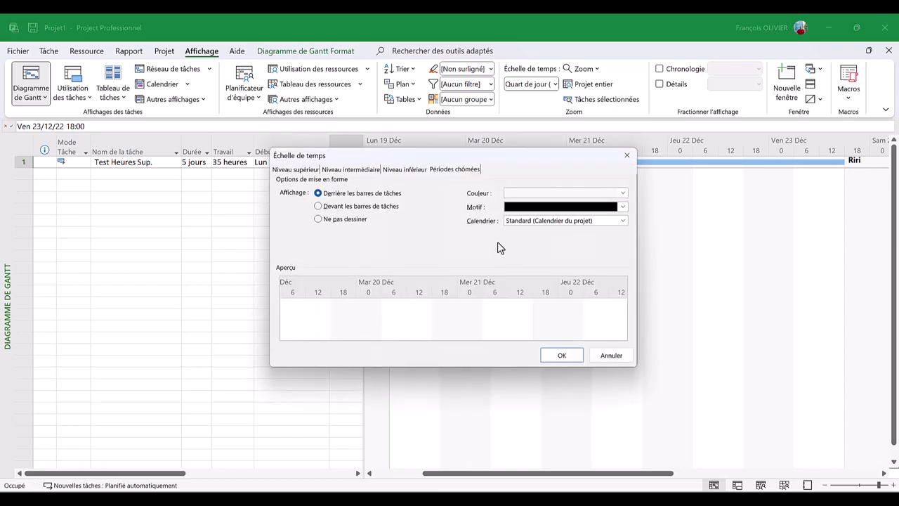
{"action": "left_click", "coordinate": [623, 194]}
{"action": "left_click", "coordinate": [622, 195]}
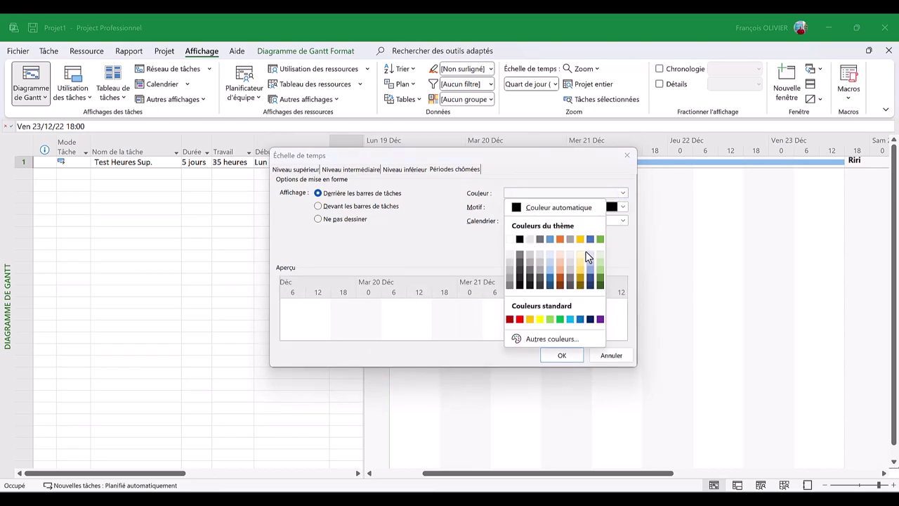
{"action": "left_click", "coordinate": [582, 254]}
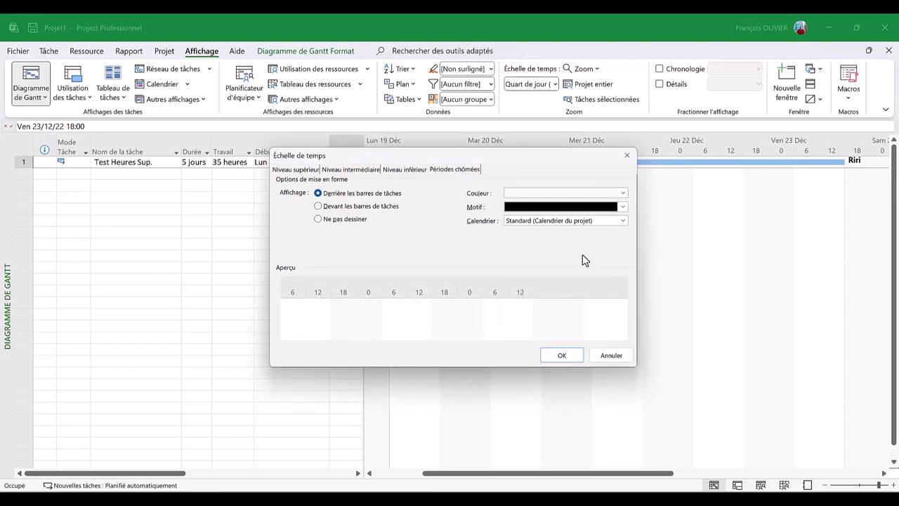
{"action": "left_click", "coordinate": [562, 355]}
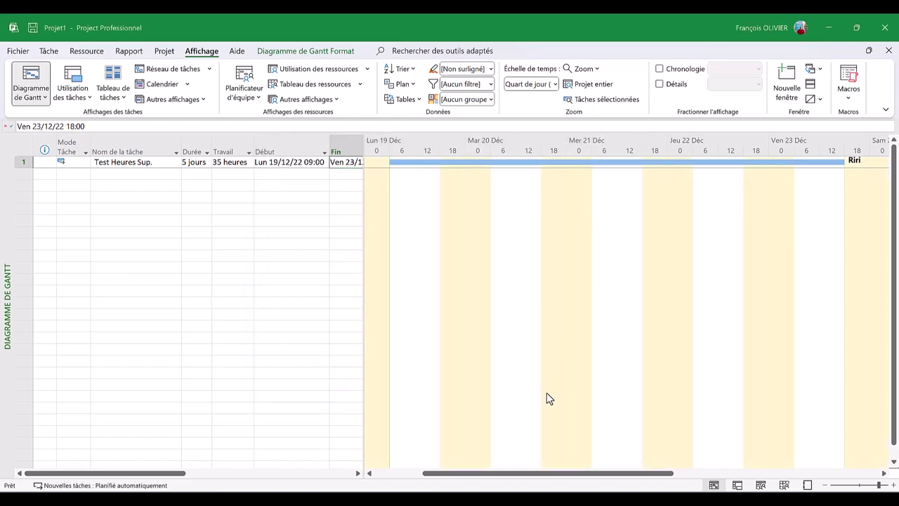
Step: Show the task form with Travail details below the Gantt chart and reduce the form's height
{"action": "left_click", "coordinate": [681, 84]}
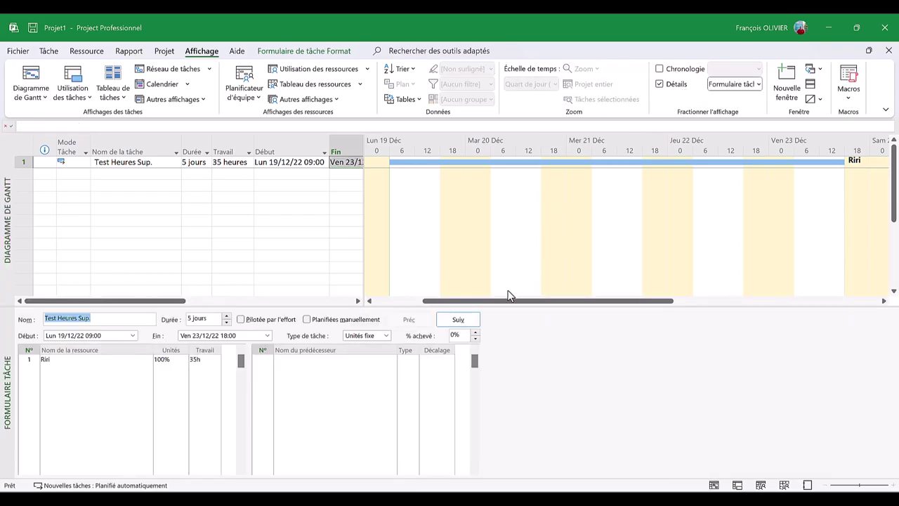
{"action": "right_click", "coordinate": [510, 367]}
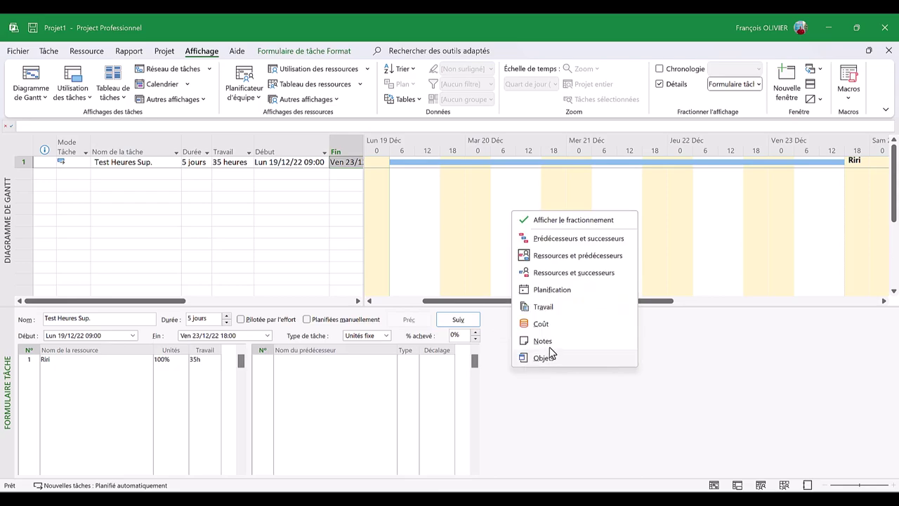
{"action": "left_click", "coordinate": [543, 307]}
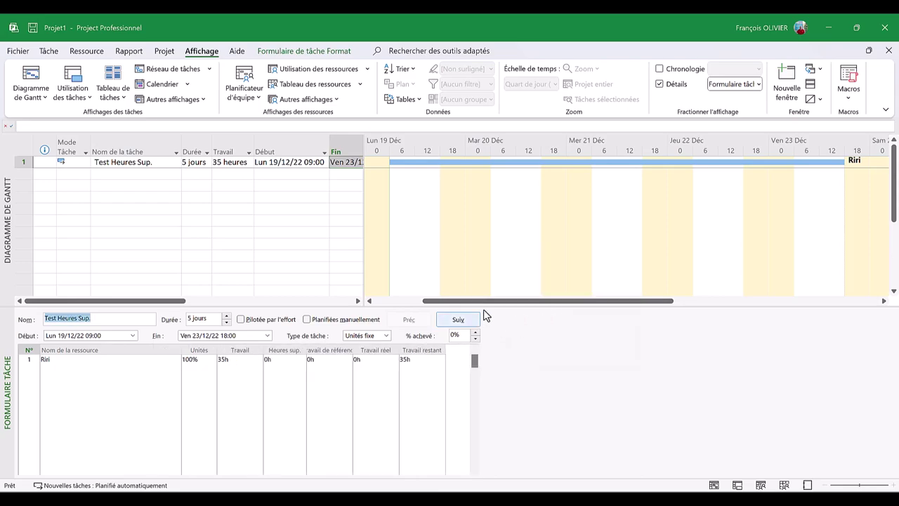
{"action": "left_click_drag", "start_coordinate": [483, 306], "coordinate": [490, 383]}
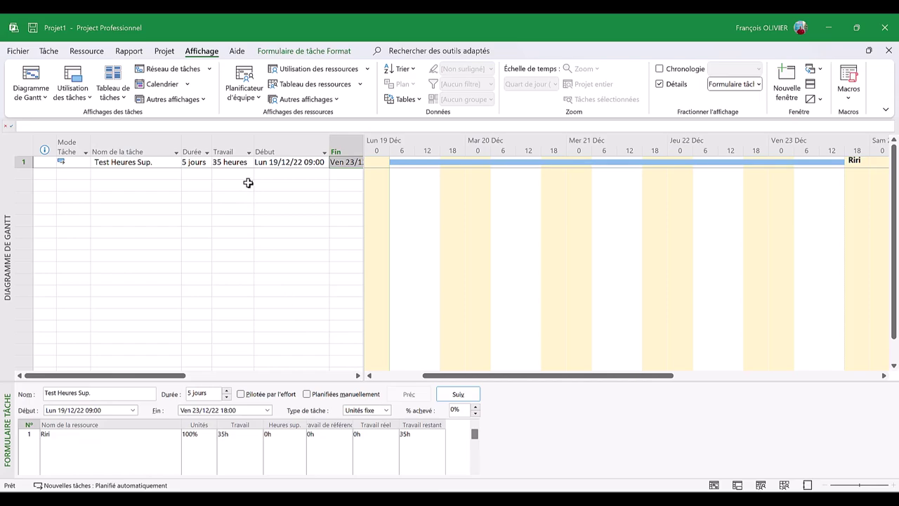
Step: Insert the Heures sup. column before Travail in the task table
{"action": "left_click", "coordinate": [218, 149]}
{"action": "right_click", "coordinate": [219, 150]}
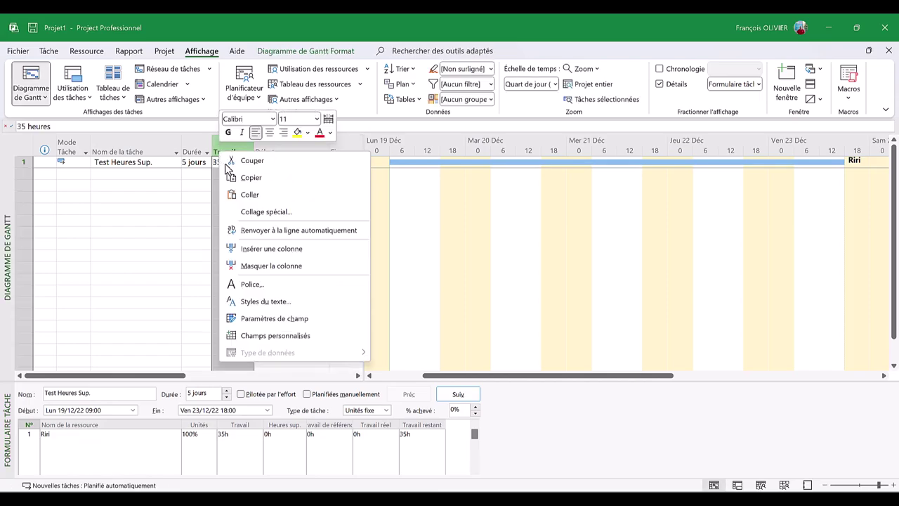
{"action": "left_click", "coordinate": [270, 249]}
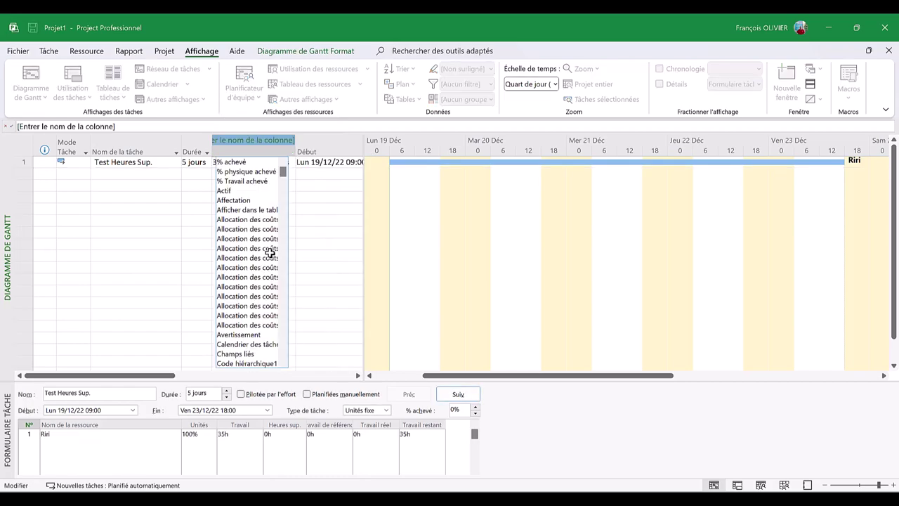
{"action": "type", "text": "heures sup."}
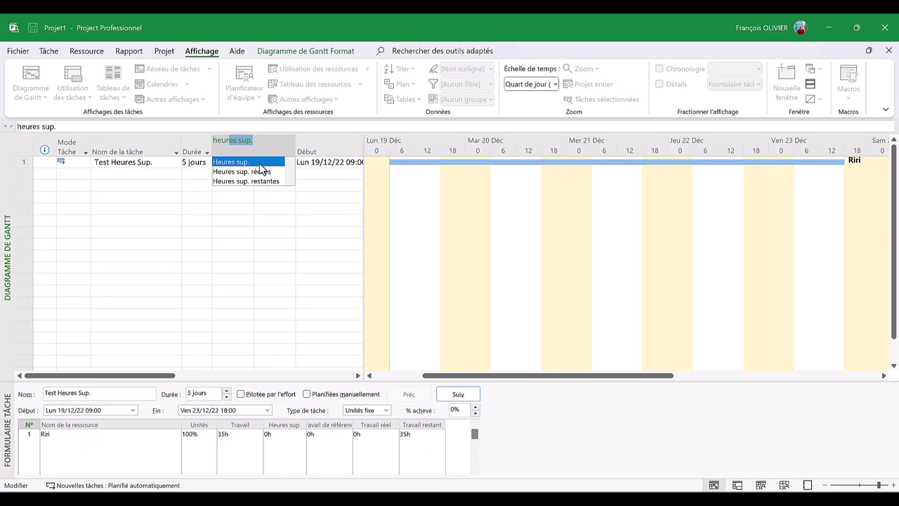
{"action": "key", "text": "Return"}
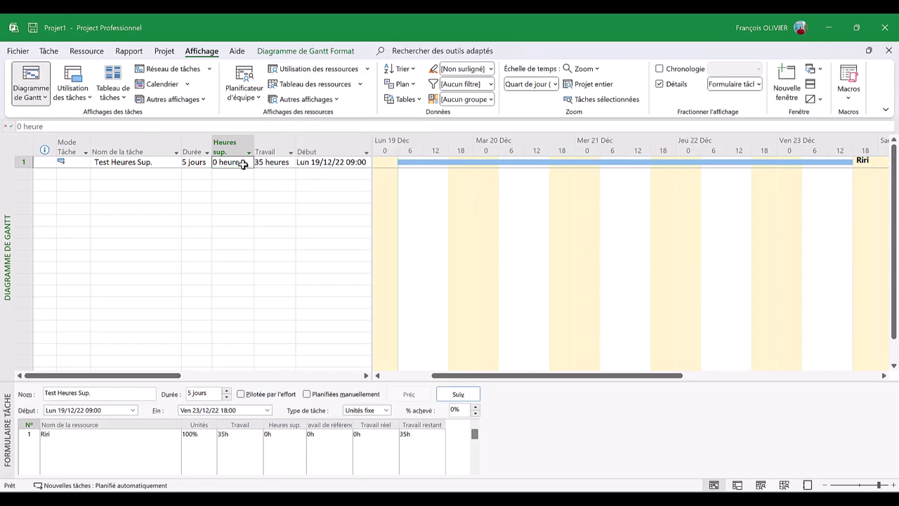
Step: Try to edit the task's Heures sup. value, then hide the Heures sup. column
{"action": "left_click", "coordinate": [242, 163]}
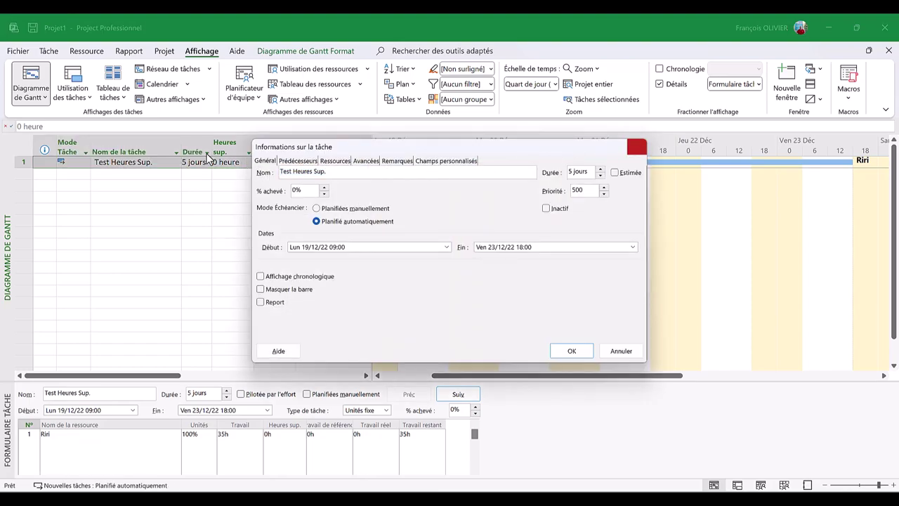
{"action": "left_click", "coordinate": [637, 146]}
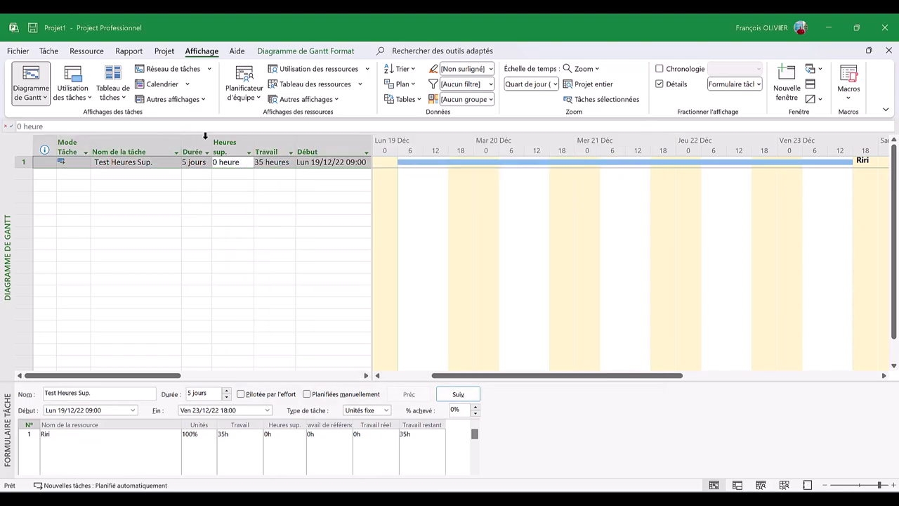
{"action": "left_click", "coordinate": [232, 167]}
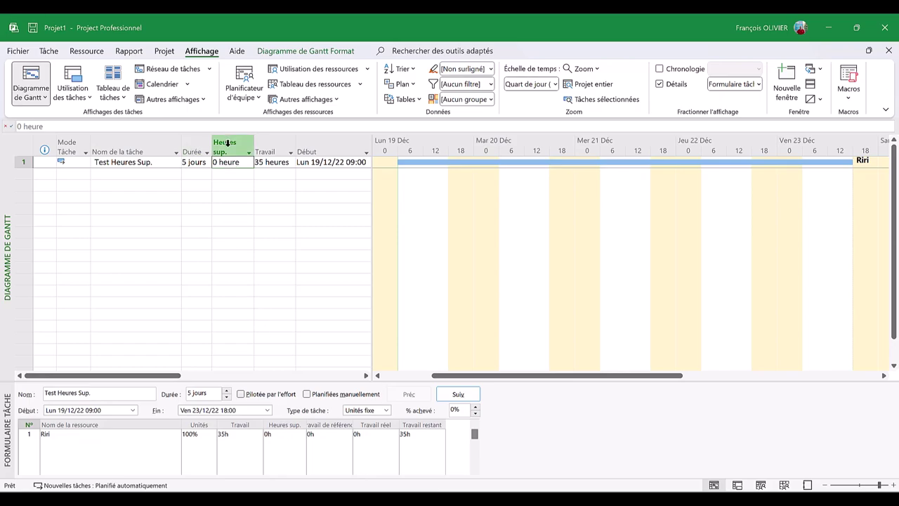
{"action": "right_click", "coordinate": [227, 143]}
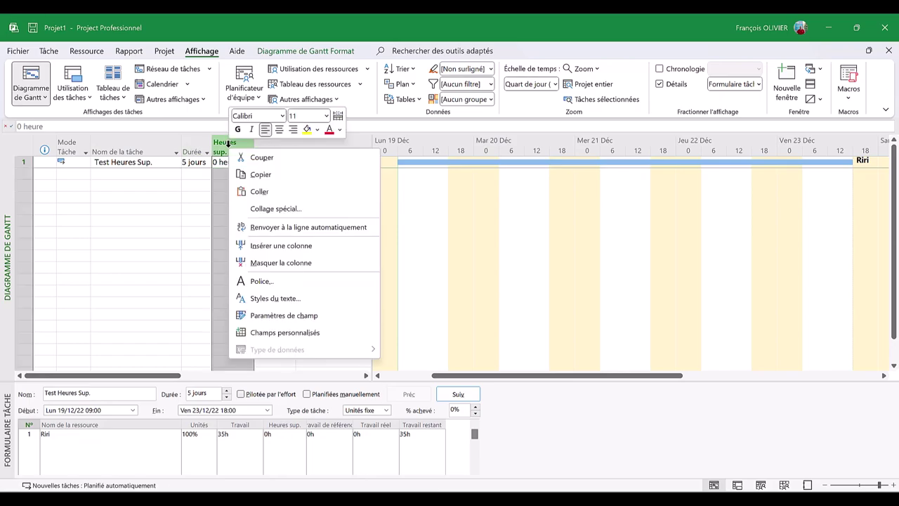
{"action": "left_click", "coordinate": [276, 264]}
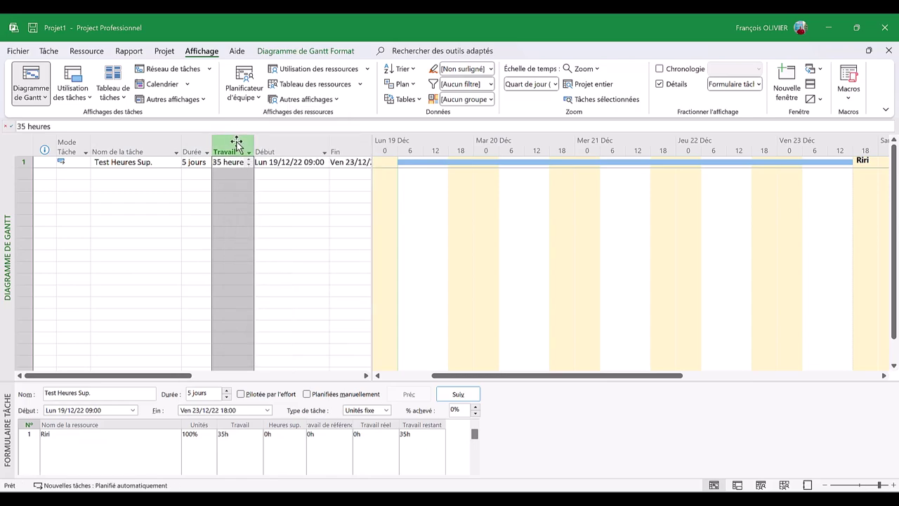
Step: Insert the Heures sup. column before Travail in the task table again
{"action": "right_click", "coordinate": [237, 144]}
{"action": "left_click", "coordinate": [279, 239]}
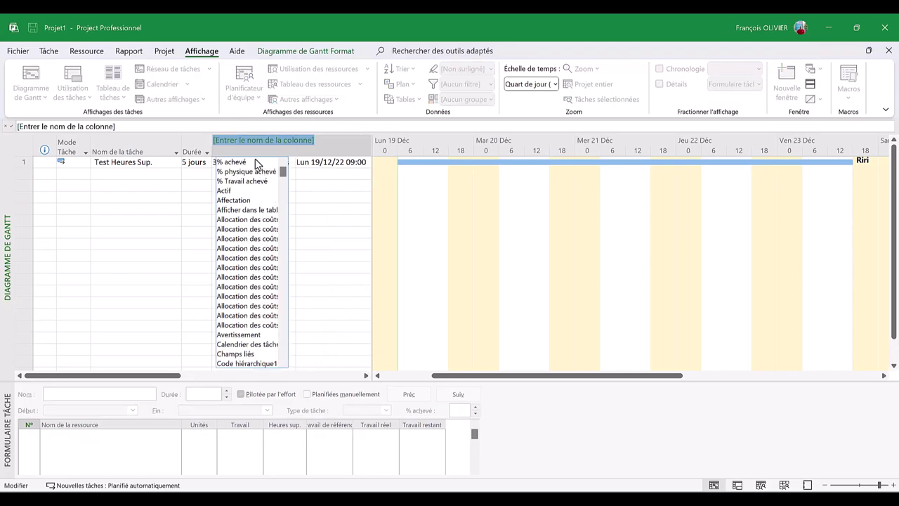
{"action": "type", "text": "heures sup."}
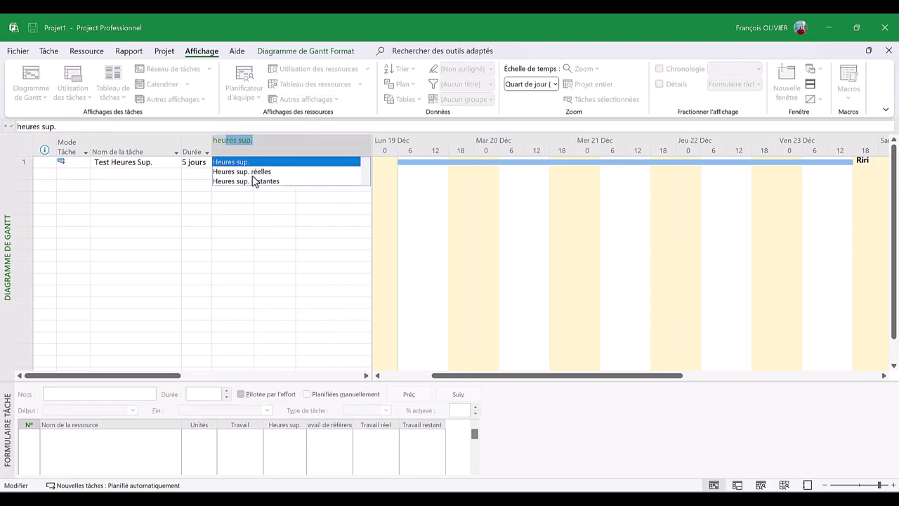
{"action": "key", "text": "Return"}
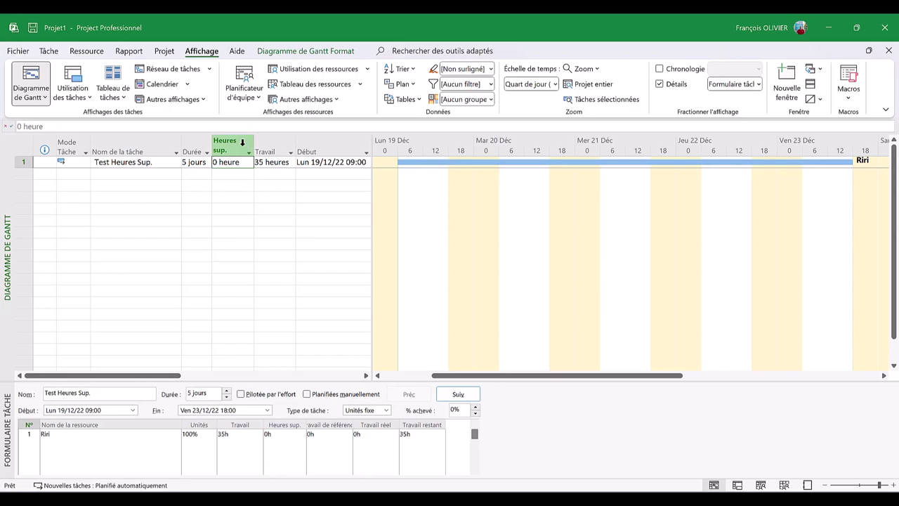
Step: Insert a second Heures sup. column in front of the existing Heures sup. column
{"action": "right_click", "coordinate": [242, 143]}
{"action": "left_click", "coordinate": [289, 244]}
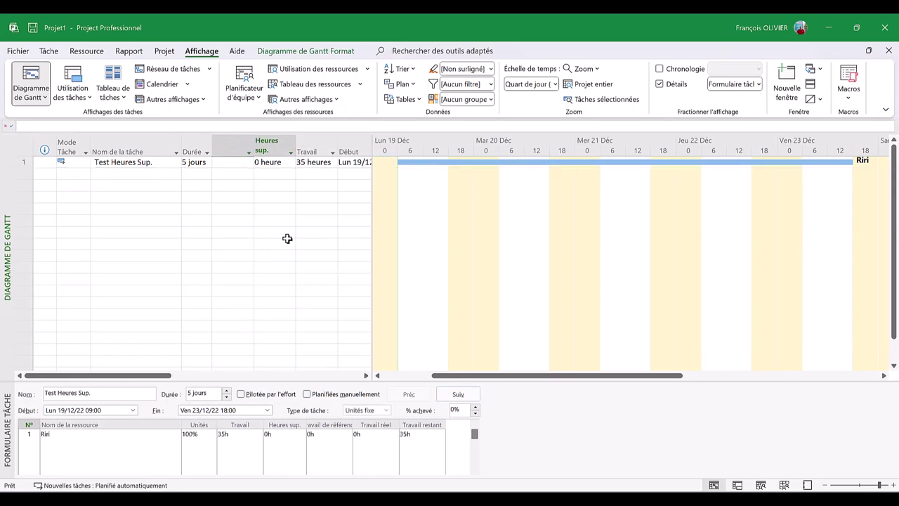
{"action": "type", "text": "heures sup."}
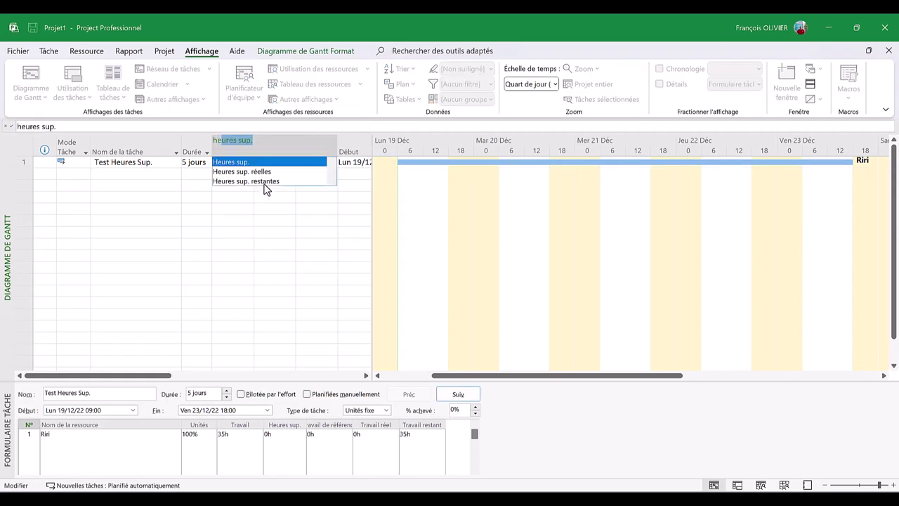
{"action": "key", "text": "Return"}
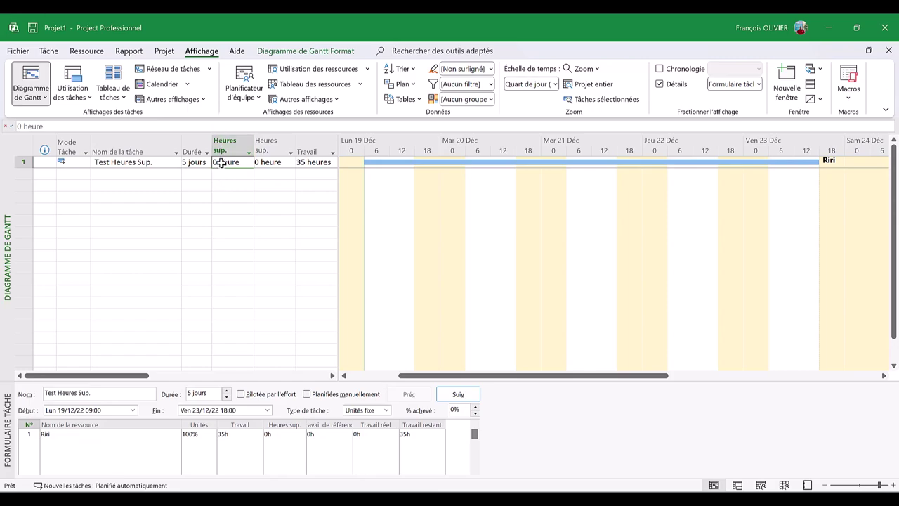
Step: Hide both Heures sup. columns in the task table
{"action": "left_click", "coordinate": [235, 139]}
{"action": "right_click", "coordinate": [236, 139]}
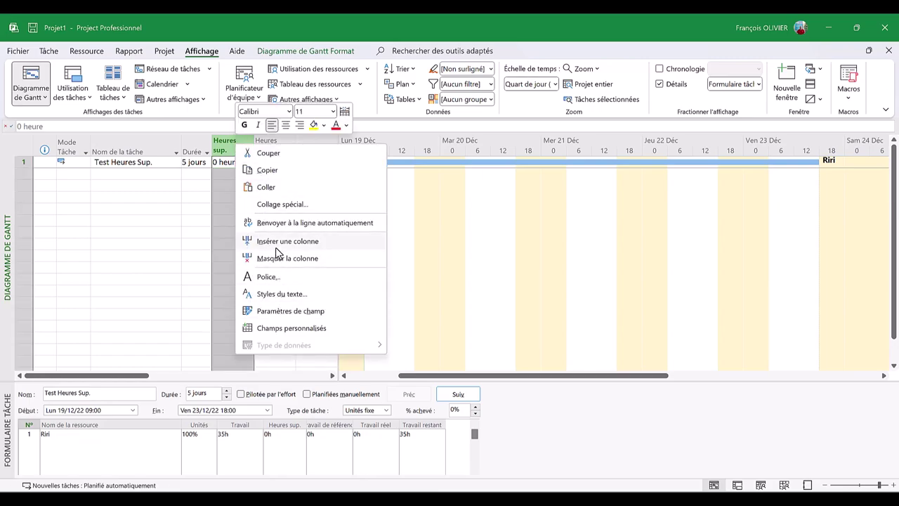
{"action": "key", "text": "Escape"}
{"action": "key", "text": "Delete"}
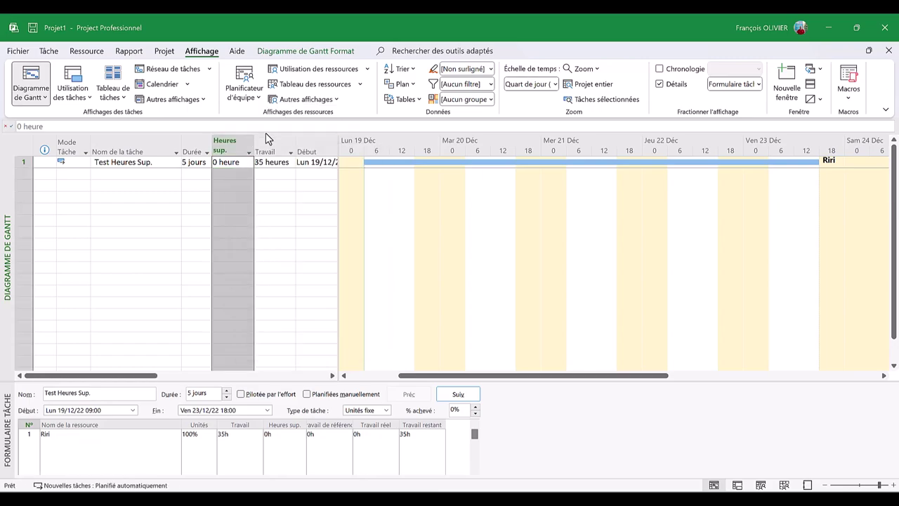
{"action": "left_click", "coordinate": [221, 161]}
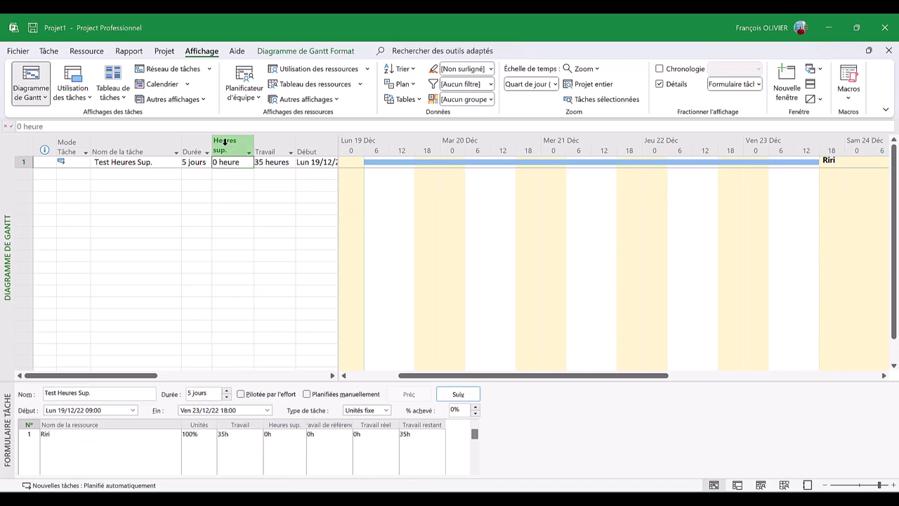
{"action": "right_click", "coordinate": [224, 141]}
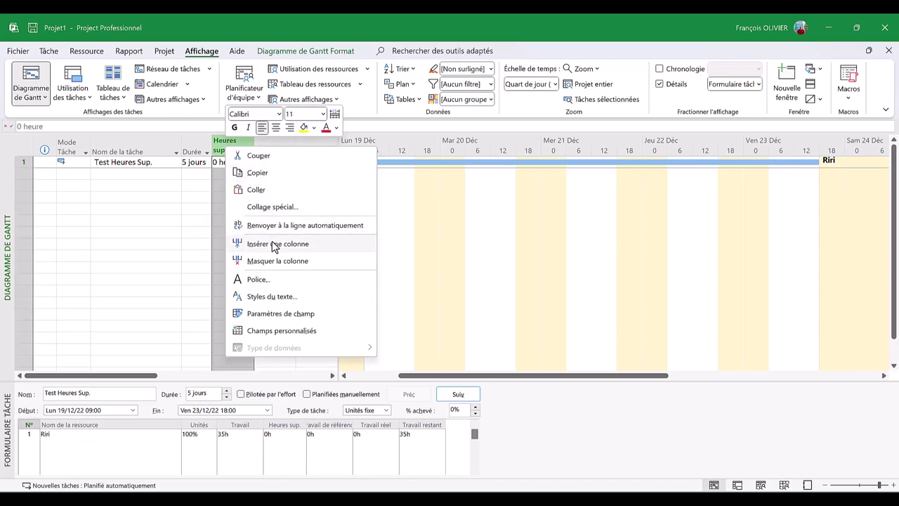
{"action": "left_click", "coordinate": [249, 261]}
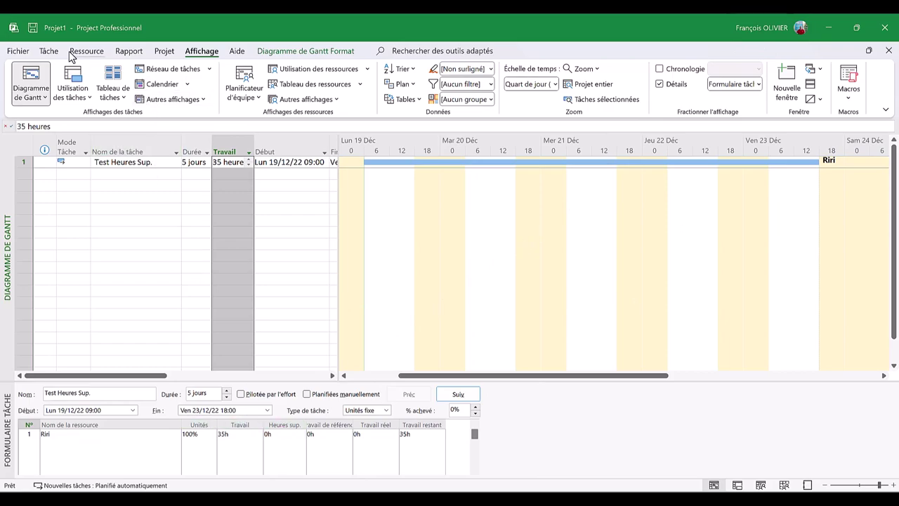
Step: Check the project's duration, work and cost in the project statistics
{"action": "left_click", "coordinate": [163, 52]}
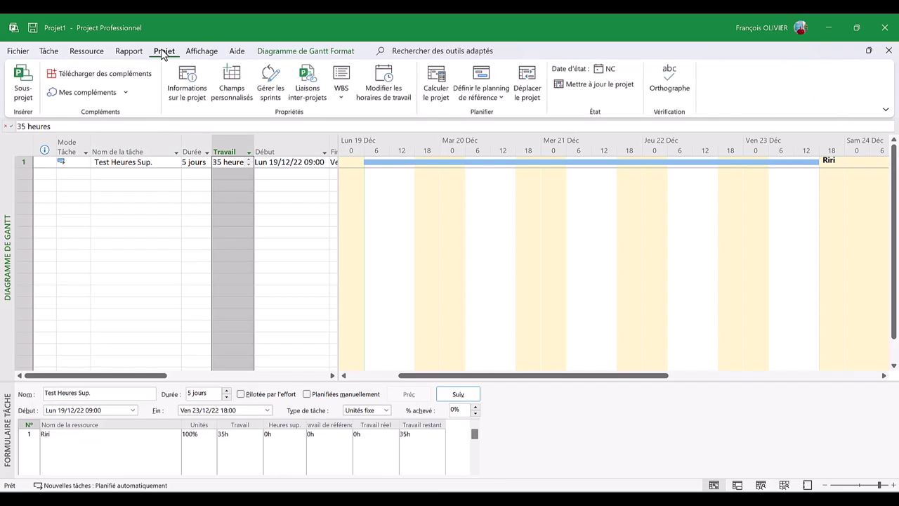
{"action": "left_click", "coordinate": [190, 91]}
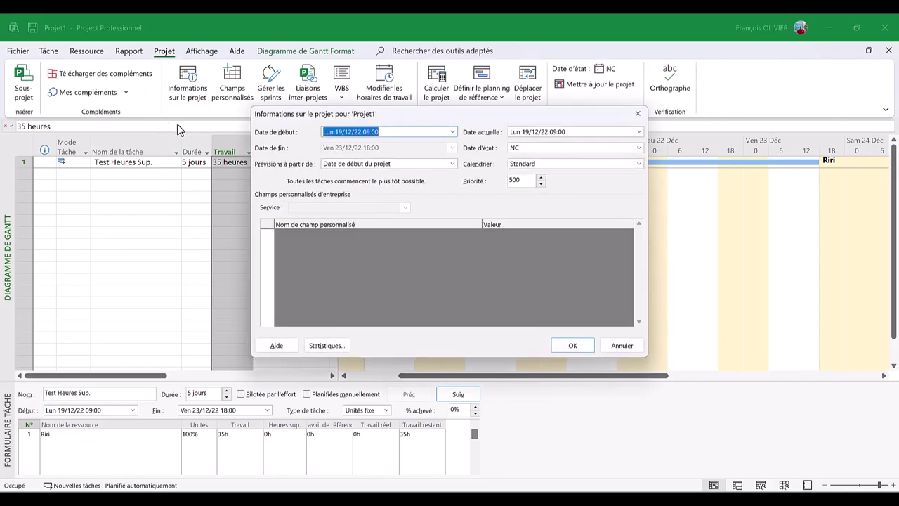
{"action": "left_click", "coordinate": [327, 342]}
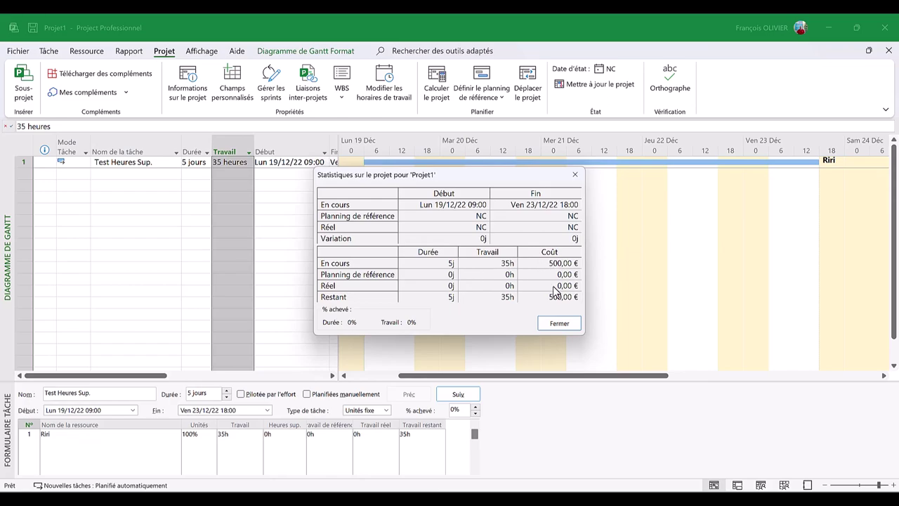
{"action": "left_click", "coordinate": [559, 324]}
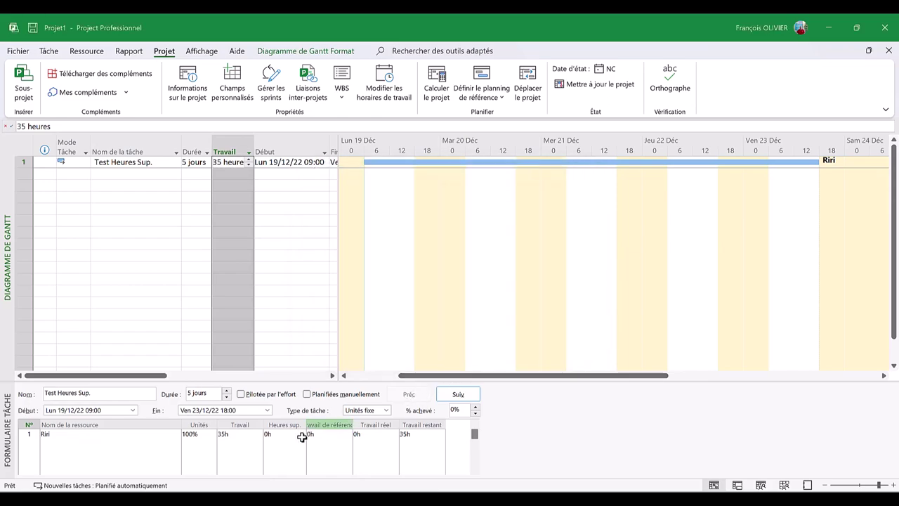
Step: Set the assigned resource's Heures sup. to 5 hours in the task form and apply the change
{"action": "left_click", "coordinate": [276, 435]}
{"action": "type", "text": "5"}
{"action": "key", "text": "Return"}
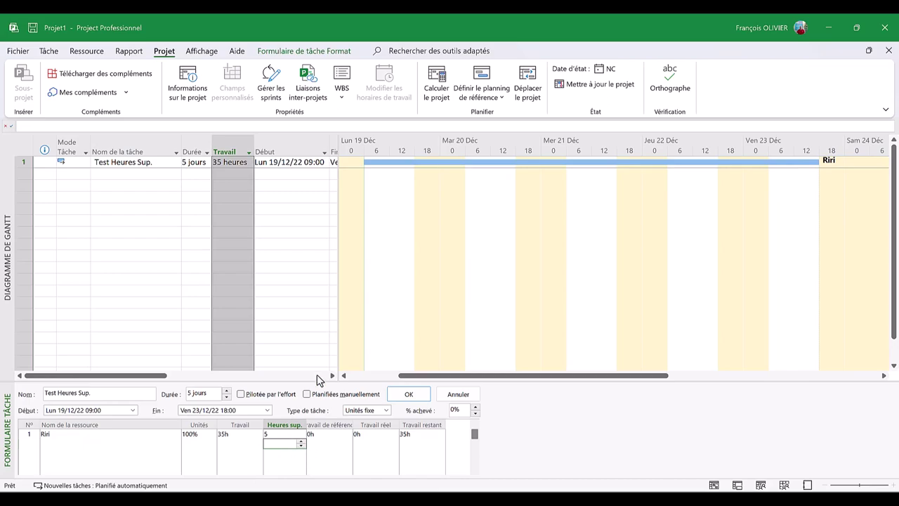
{"action": "left_click", "coordinate": [294, 189]}
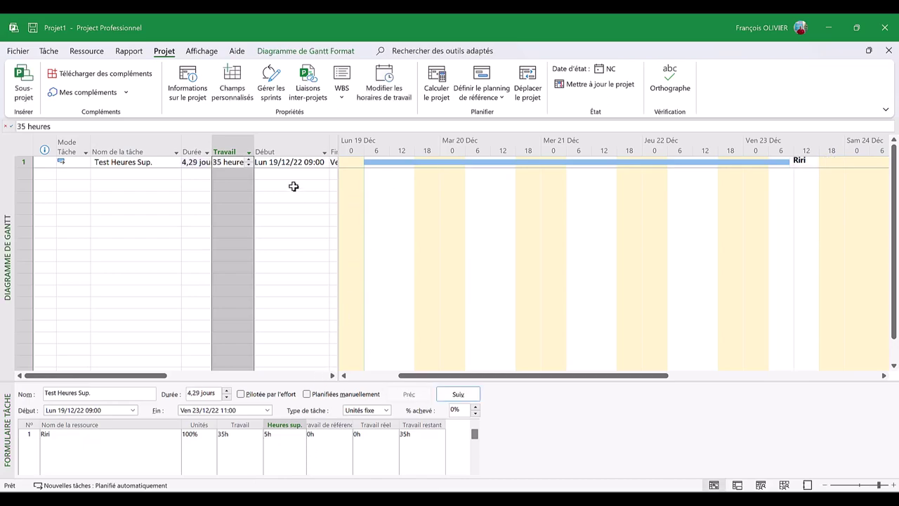
{"action": "left_click", "coordinate": [290, 179]}
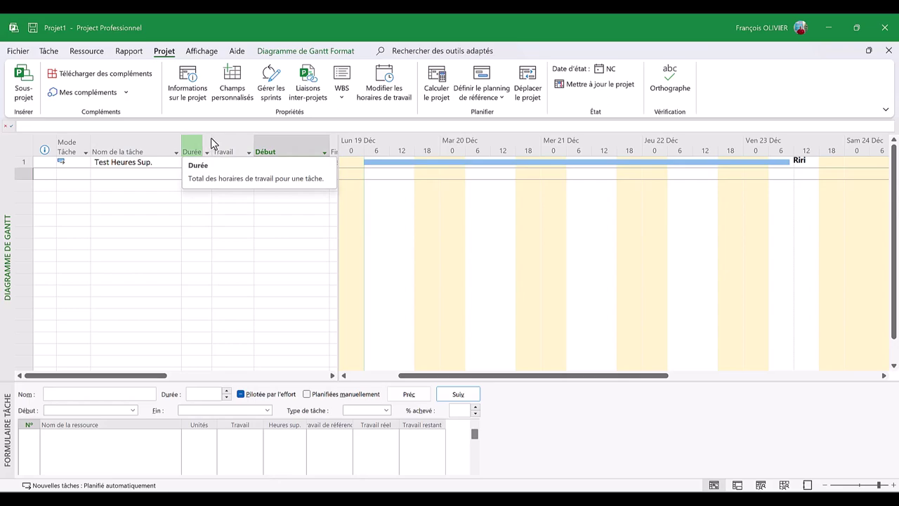
Step: Fit the Durée column to its contents and review the task's start and finish dates in the table
{"action": "double_click", "coordinate": [211, 138]}
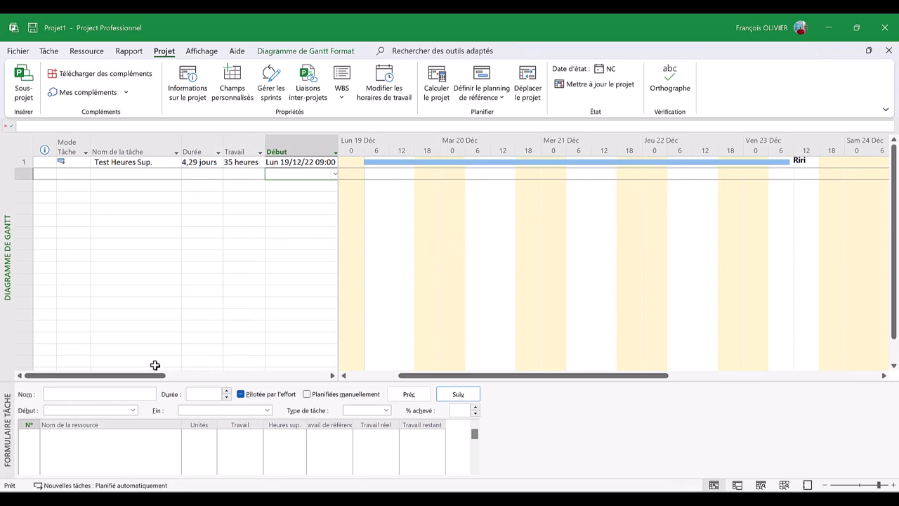
{"action": "left_click_drag", "start_coordinate": [146, 379], "coordinate": [278, 371]}
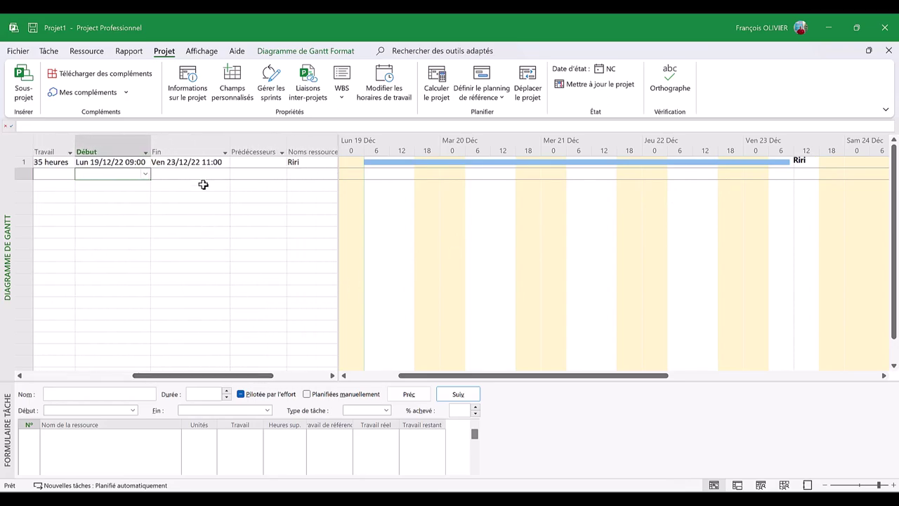
{"action": "left_click", "coordinate": [195, 162]}
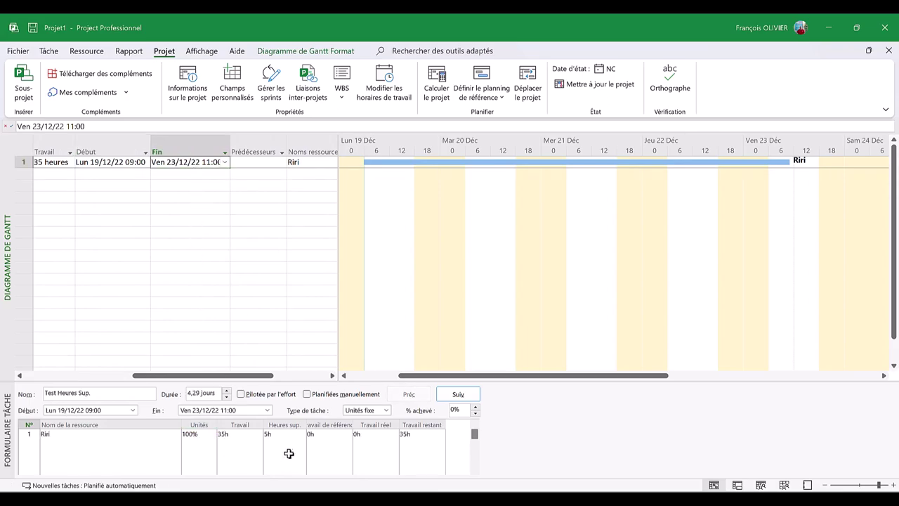
{"action": "left_click_drag", "start_coordinate": [246, 382], "coordinate": [105, 394]}
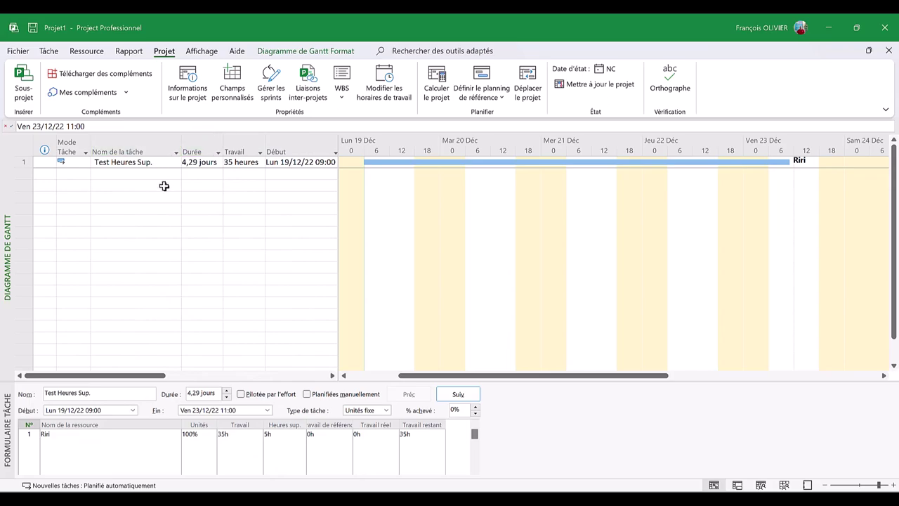
Step: Check the project's duration, work and cost in the project statistics with the overtime hours applied
{"action": "left_click", "coordinate": [188, 93]}
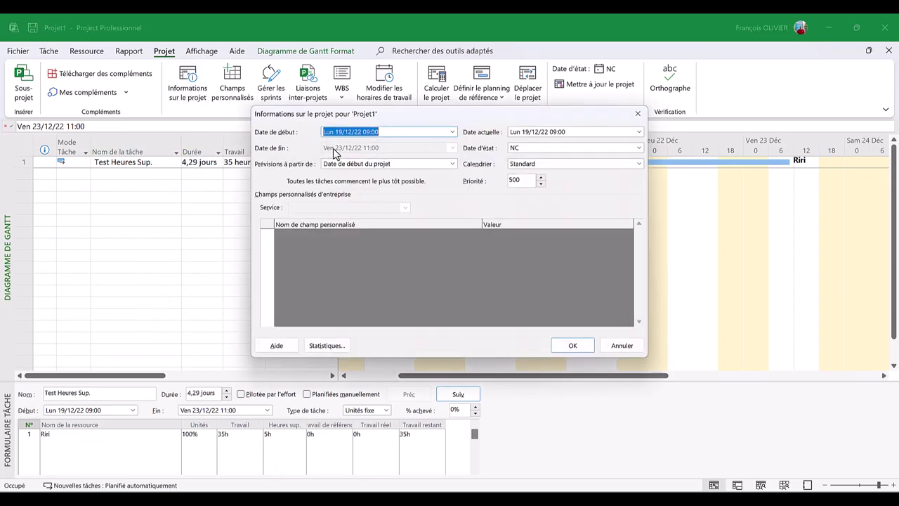
{"action": "left_click", "coordinate": [314, 345]}
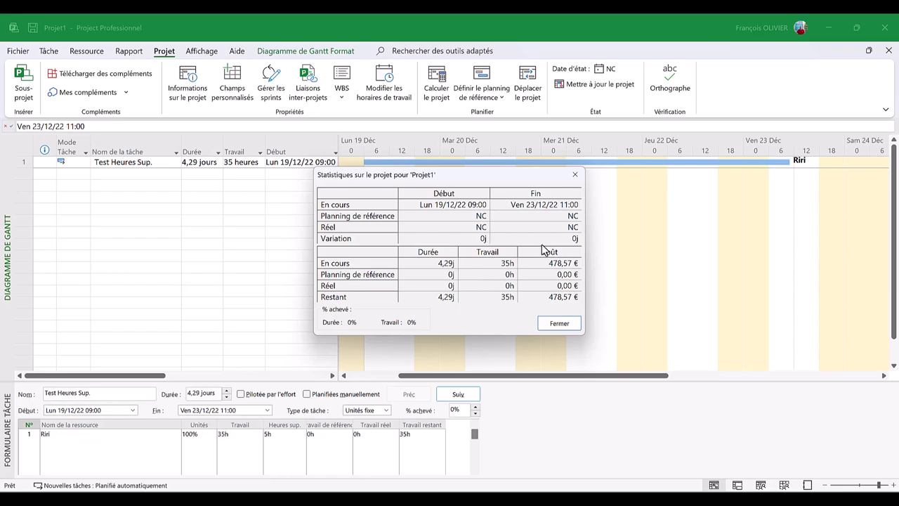
{"action": "left_click", "coordinate": [575, 174]}
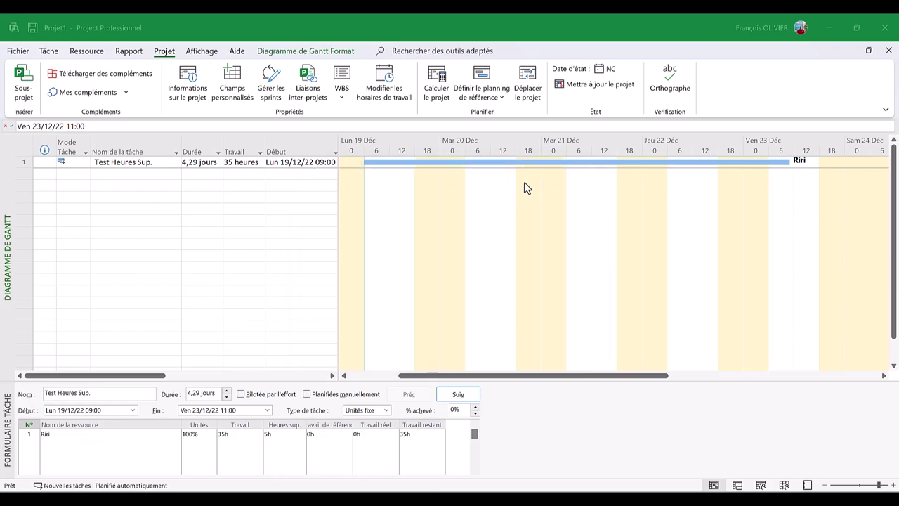
Step: Set the resource's overtime rate (Tx. hrs. sup.) to 50 €/heure in the Tableau des ressources view
{"action": "right_click", "coordinate": [2, 205]}
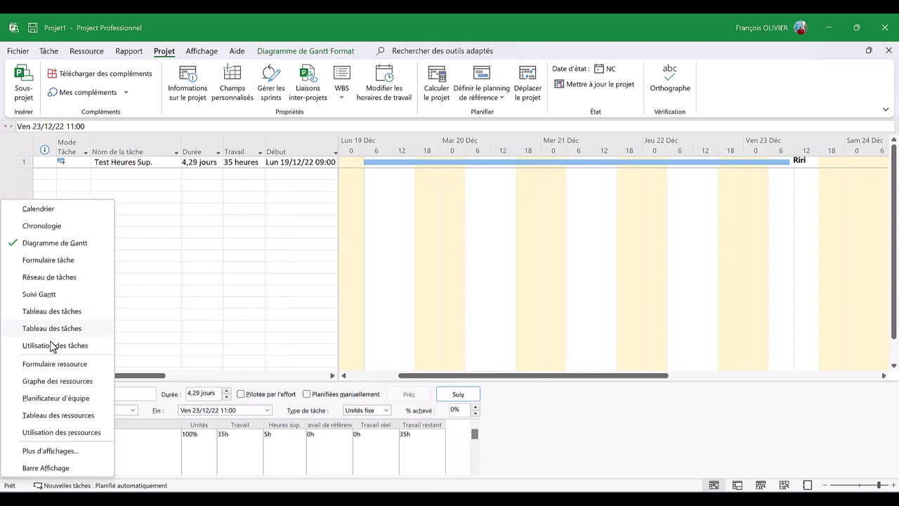
{"action": "left_click", "coordinate": [70, 415]}
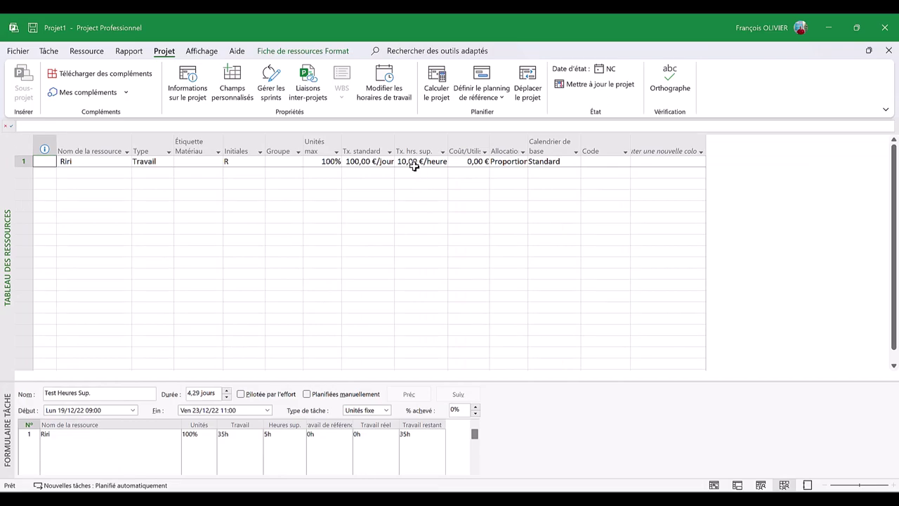
{"action": "left_click", "coordinate": [412, 163]}
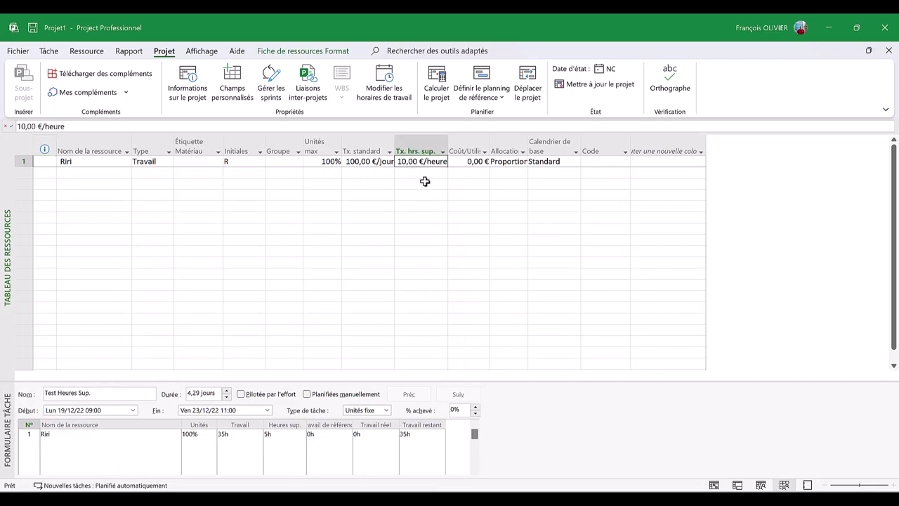
{"action": "type", "text": "50"}
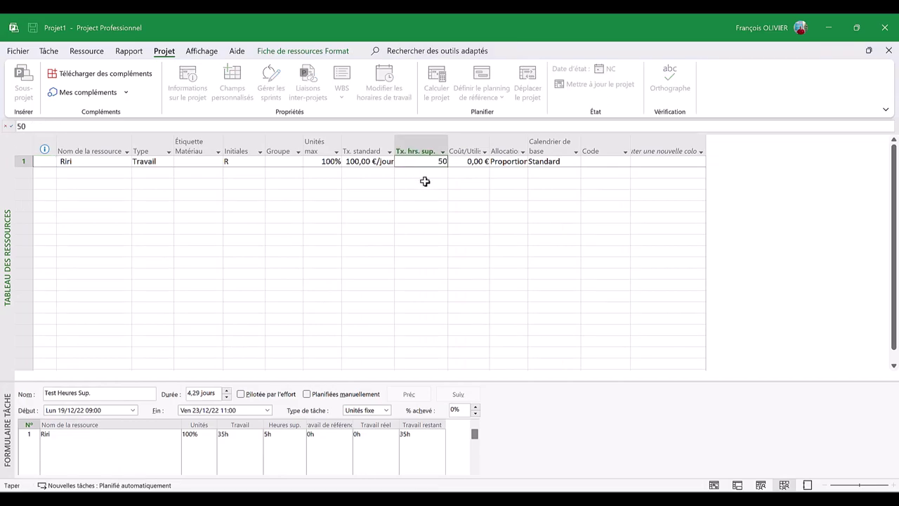
{"action": "key", "text": "Return"}
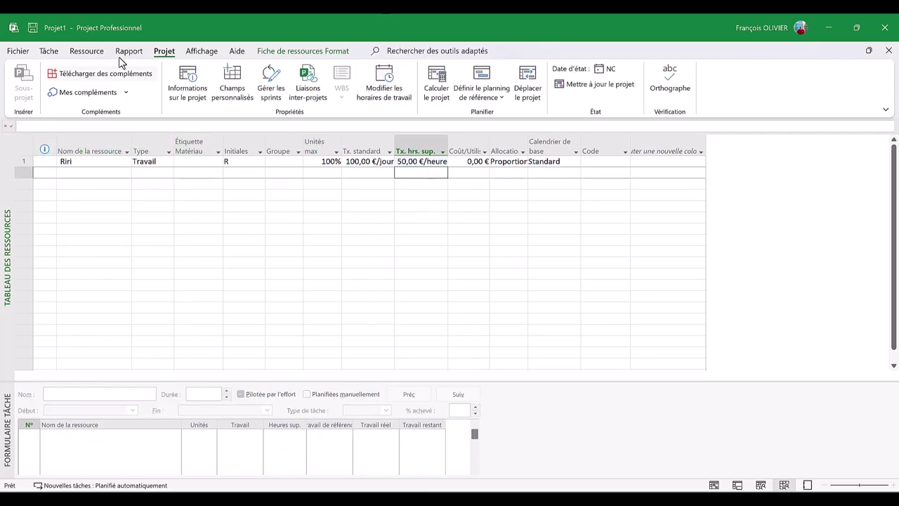
Step: Check how the new overtime rate affects the cost in the project statistics, and select the overtime rate cell
{"action": "left_click", "coordinate": [201, 92]}
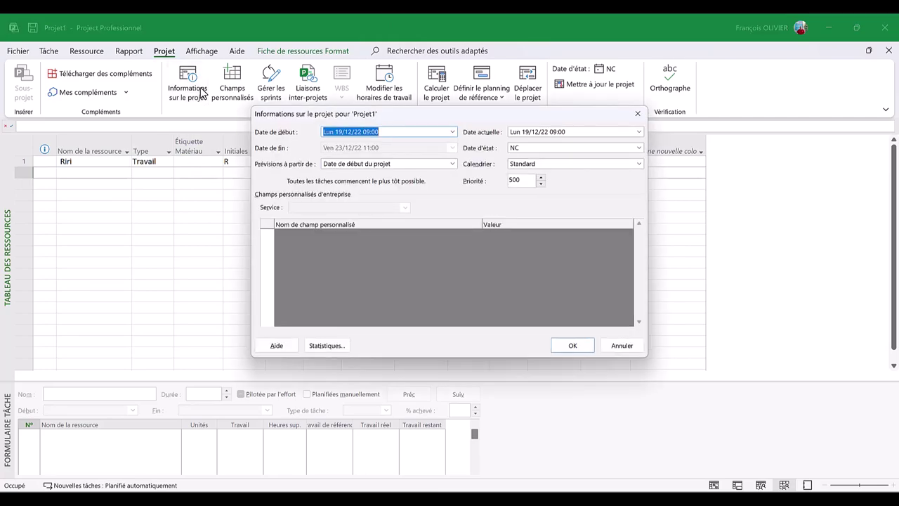
{"action": "left_click", "coordinate": [325, 344]}
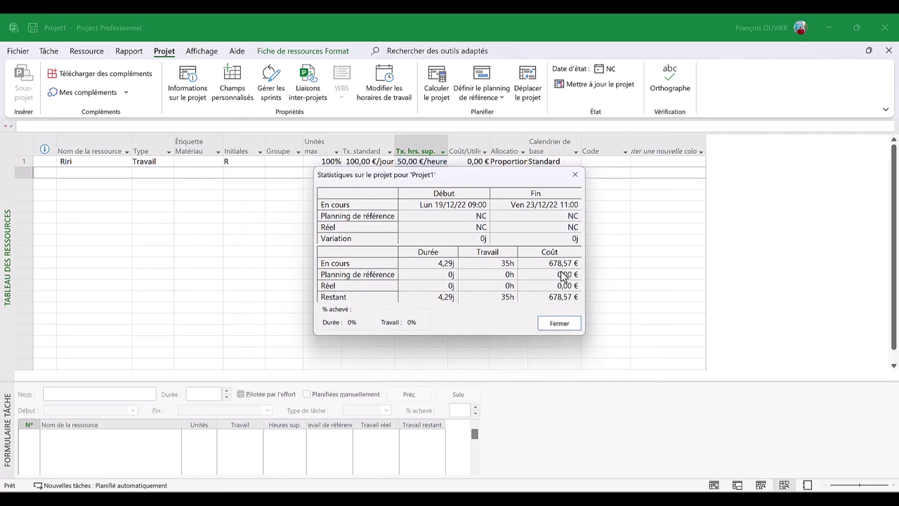
{"action": "left_click", "coordinate": [565, 325]}
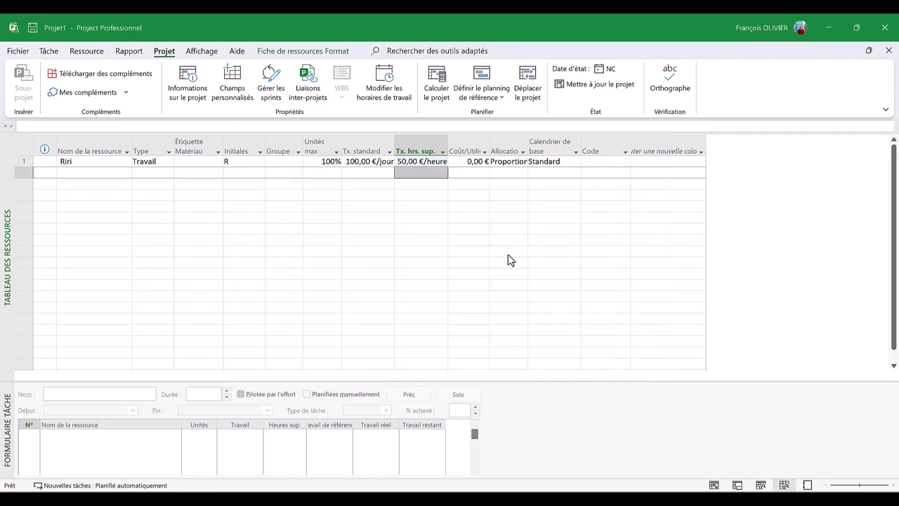
{"action": "left_click", "coordinate": [429, 163]}
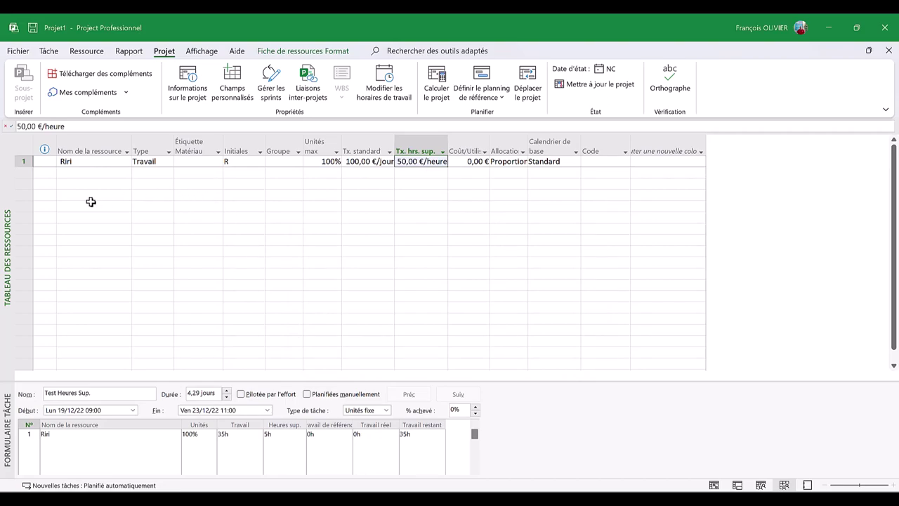
Step: Return to the Diagramme de Gantt view and bring the whole task bar into view
{"action": "left_click", "coordinate": [7, 220]}
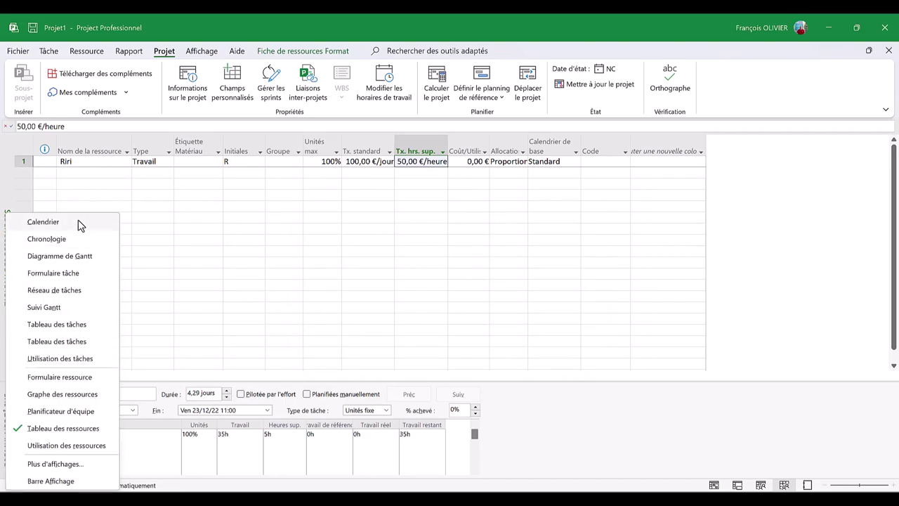
{"action": "left_click", "coordinate": [78, 256]}
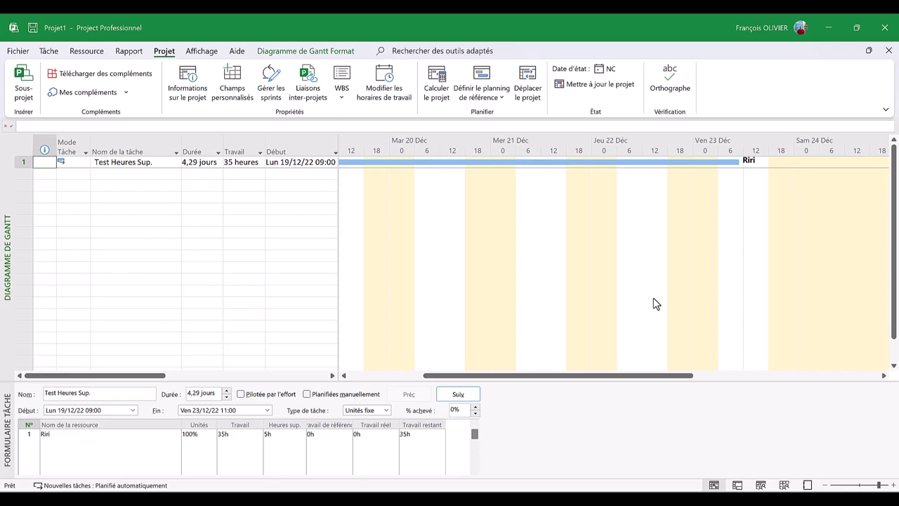
{"action": "left_click_drag", "start_coordinate": [602, 382], "coordinate": [558, 378]}
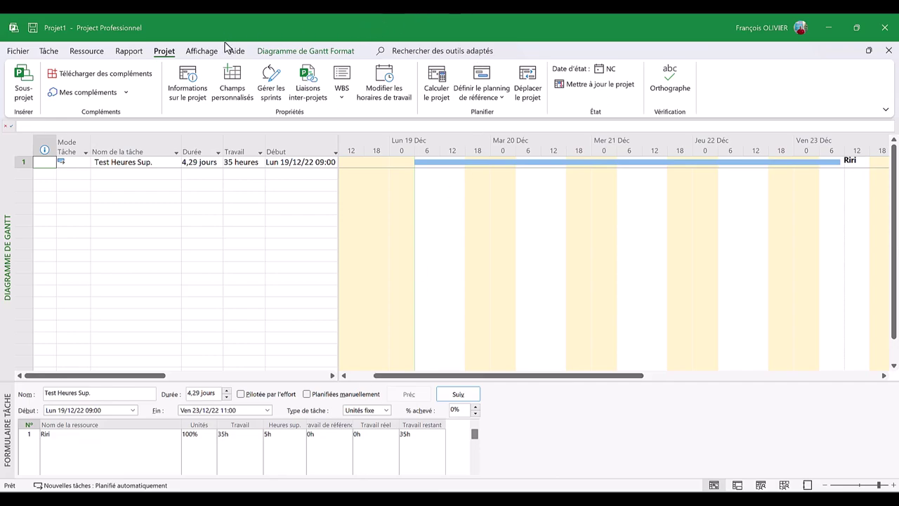
Step: Show the Utilisation des tâches view in the details pane below the Gantt chart
{"action": "left_click", "coordinate": [204, 51]}
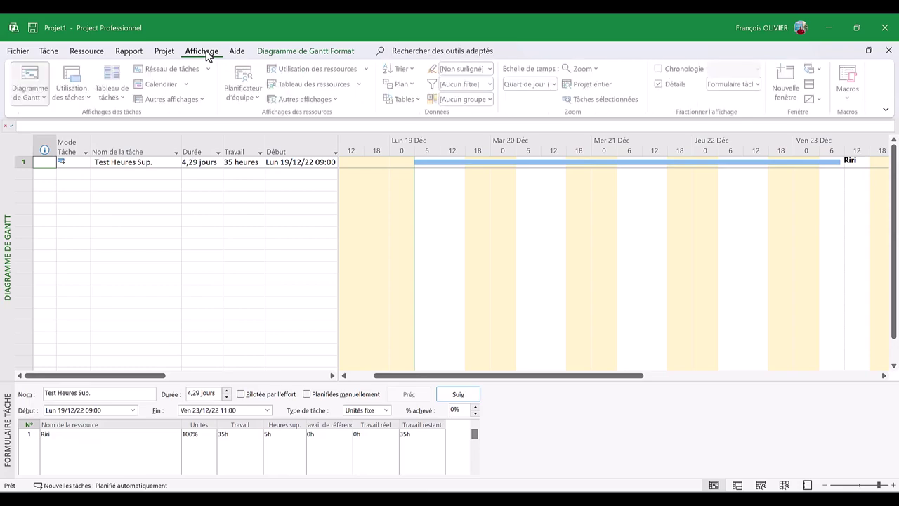
{"action": "left_click", "coordinate": [757, 84]}
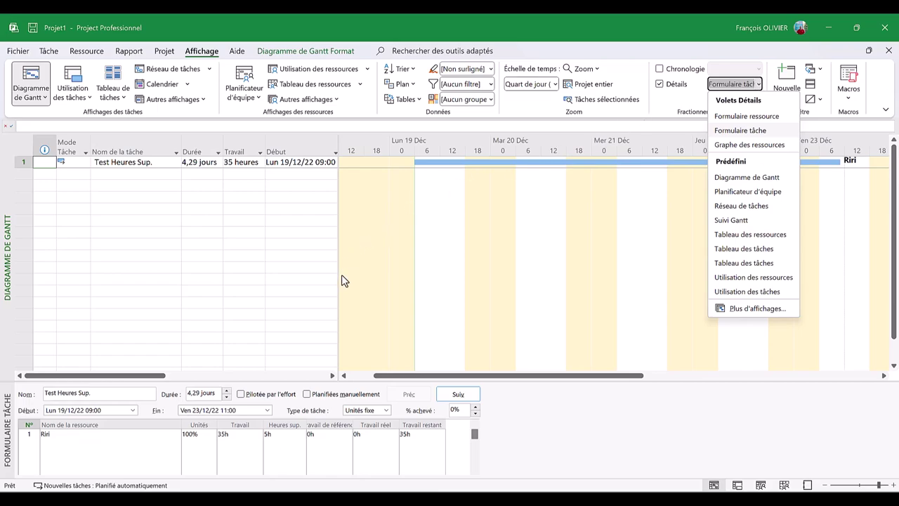
{"action": "key", "text": "Return"}
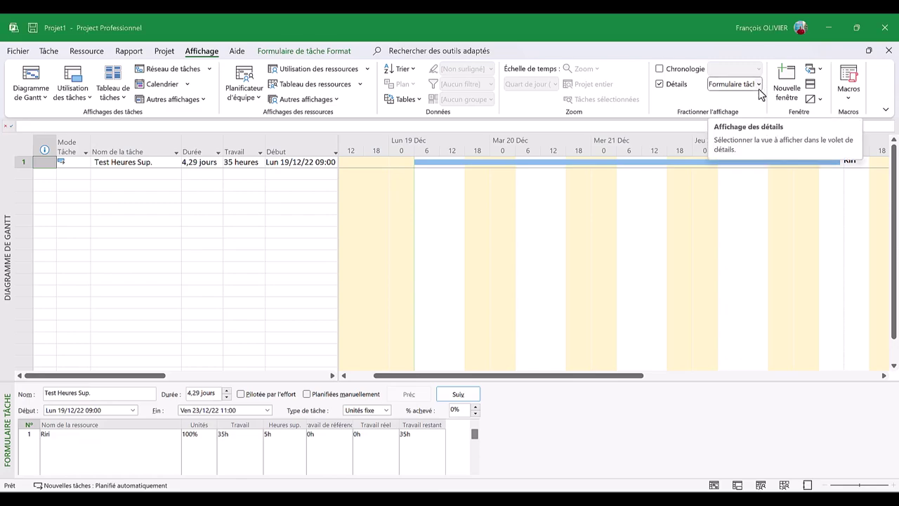
{"action": "left_click", "coordinate": [758, 84]}
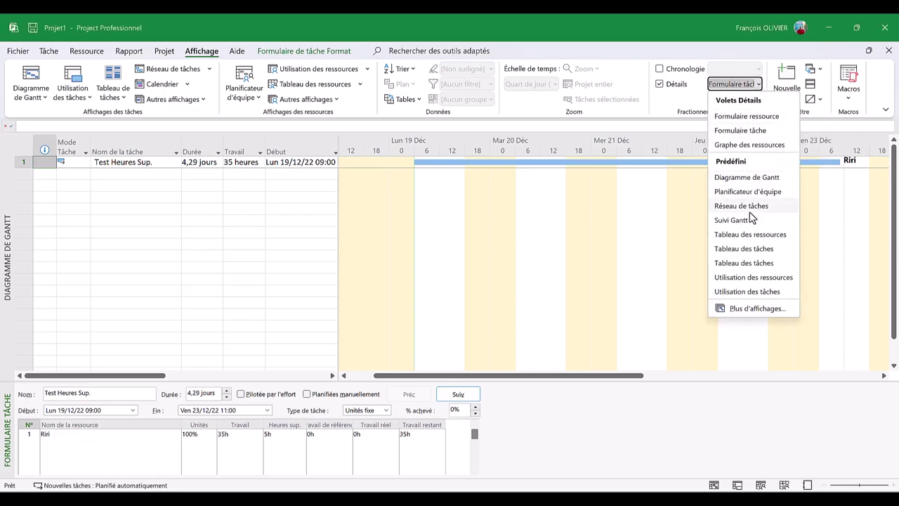
{"action": "left_click", "coordinate": [751, 291]}
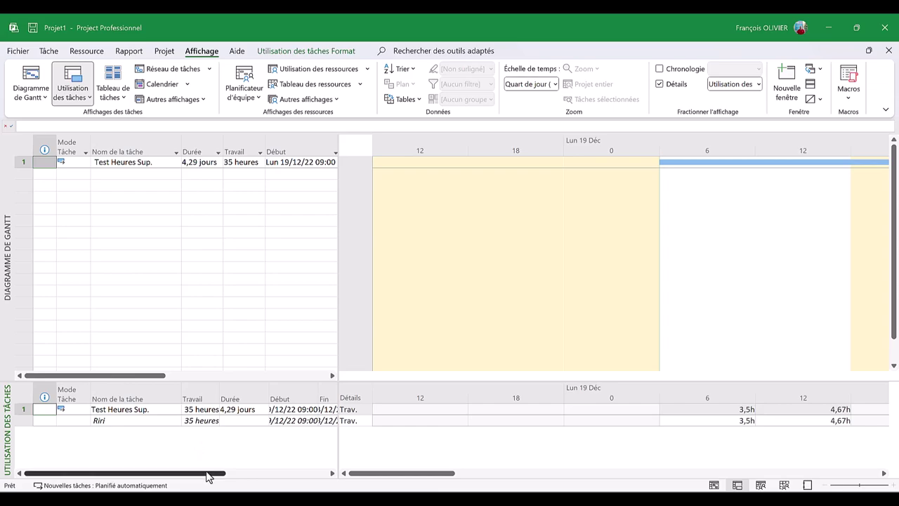
Step: Examine how the resource's work is distributed from 19 to 23 December in the task usage grid
{"action": "left_click_drag", "start_coordinate": [217, 473], "coordinate": [298, 471]}
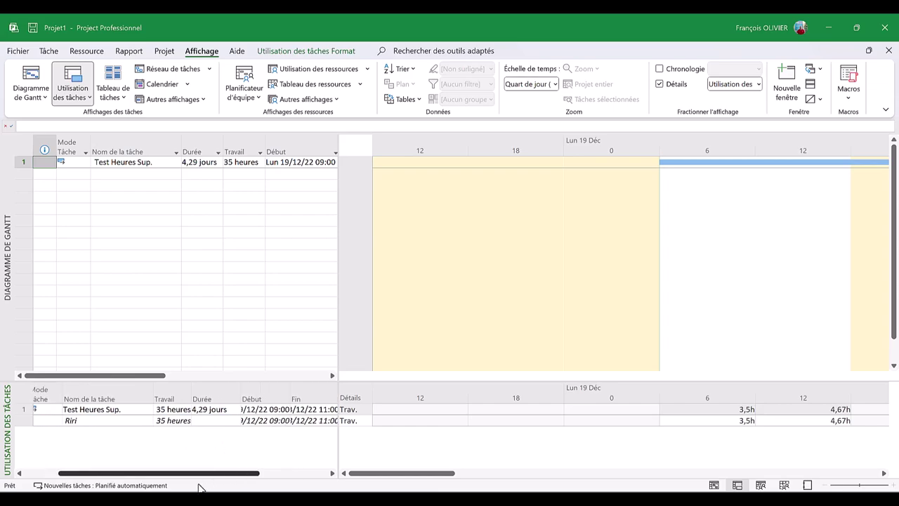
{"action": "left_click_drag", "start_coordinate": [377, 474], "coordinate": [422, 467]}
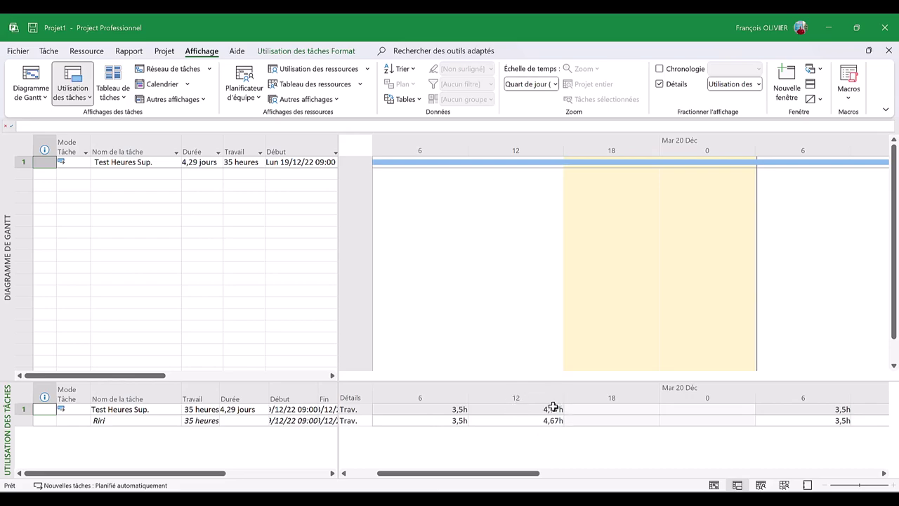
{"action": "left_click_drag", "start_coordinate": [513, 477], "coordinate": [440, 473]}
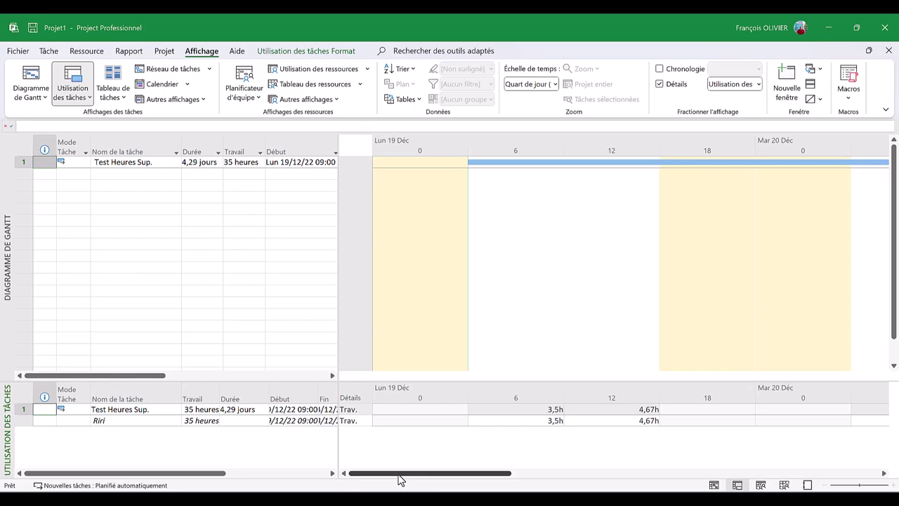
{"action": "left_click_drag", "start_coordinate": [398, 478], "coordinate": [755, 492]}
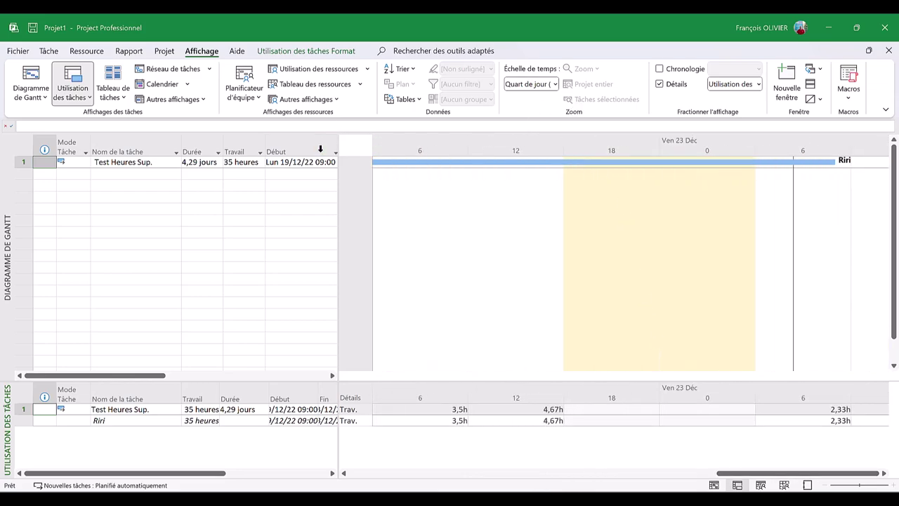
Step: Fit the timeline to the Test Heures Sup. task and switch the details pane back to Formulaire tâche
{"action": "left_click", "coordinate": [315, 162]}
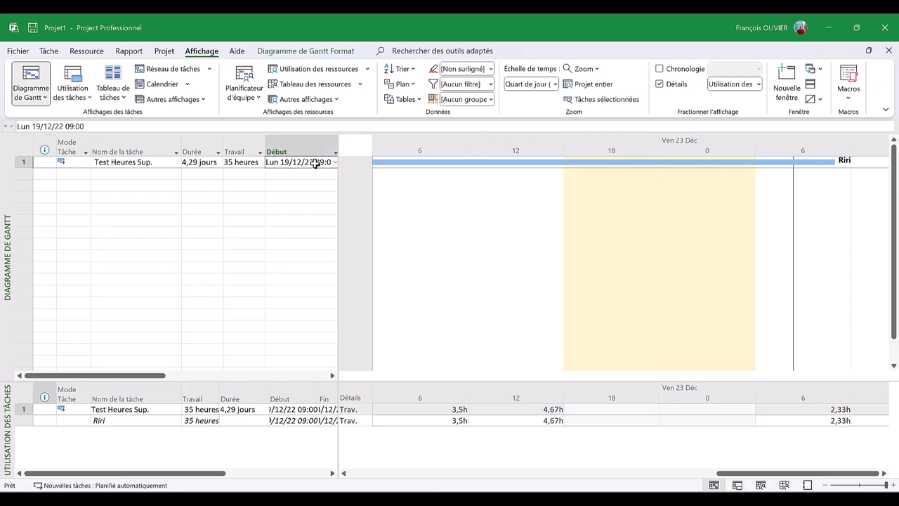
{"action": "left_click", "coordinate": [604, 102]}
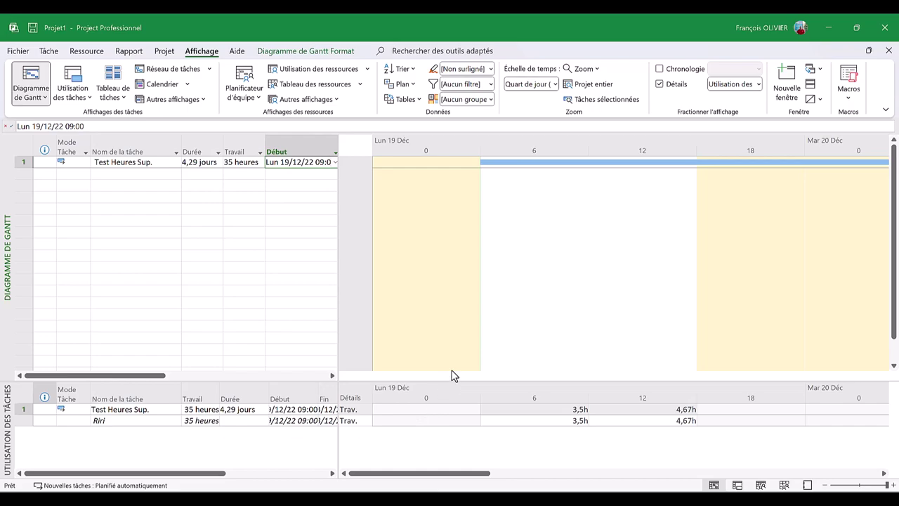
{"action": "left_click", "coordinate": [758, 85]}
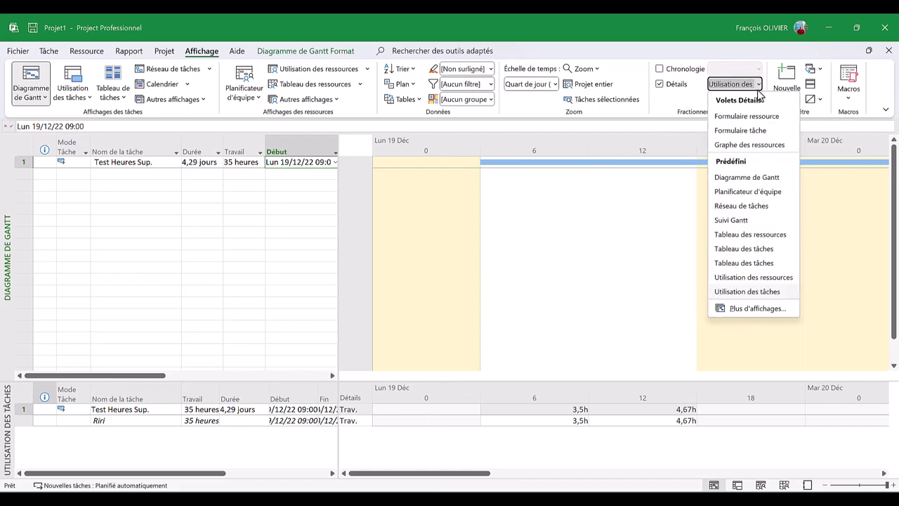
{"action": "left_click", "coordinate": [760, 131]}
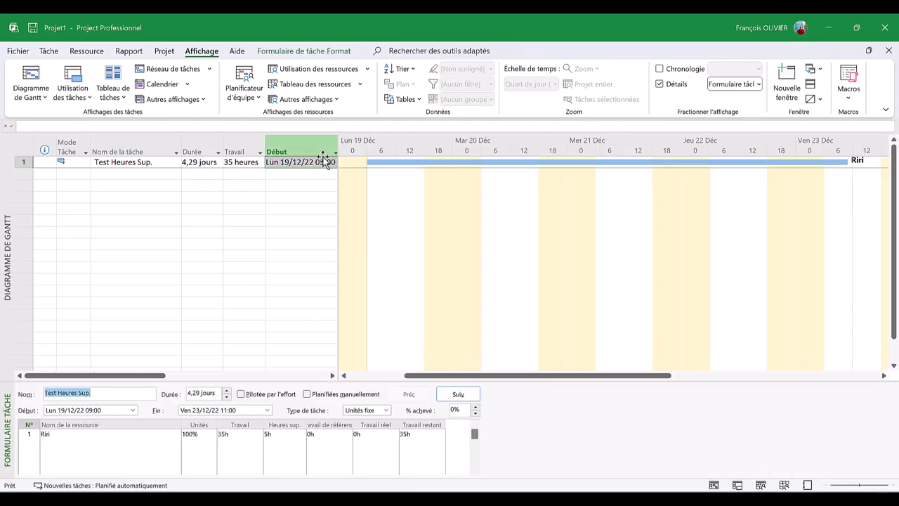
{"action": "left_click", "coordinate": [248, 163]}
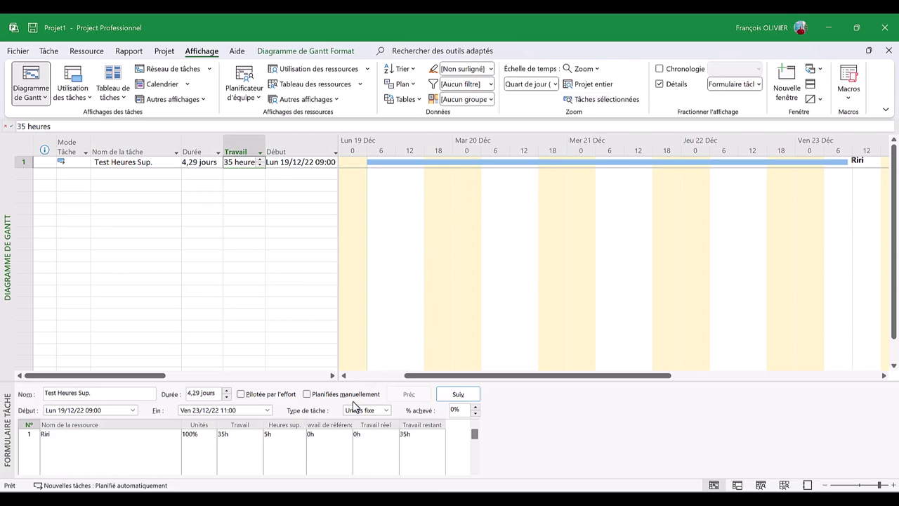
Step: Set the resource's overtime hours to 0 and change the task type to Durée fixe
{"action": "left_click", "coordinate": [268, 433]}
{"action": "type", "text": "0"}
{"action": "key", "text": "Return"}
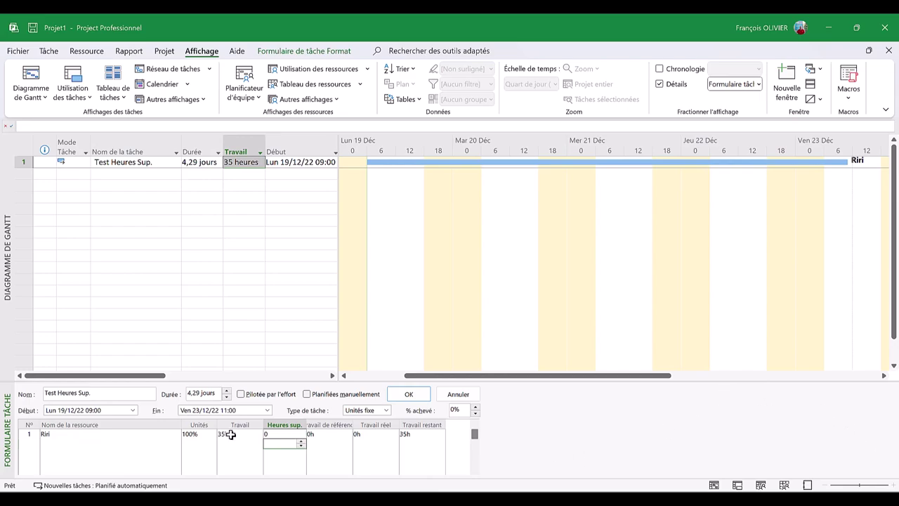
{"action": "left_click", "coordinate": [385, 412]}
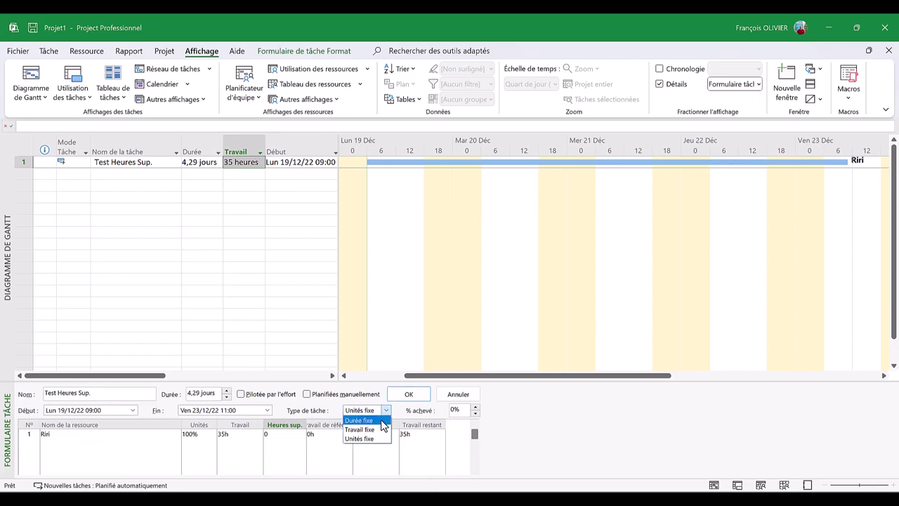
{"action": "left_click", "coordinate": [381, 422]}
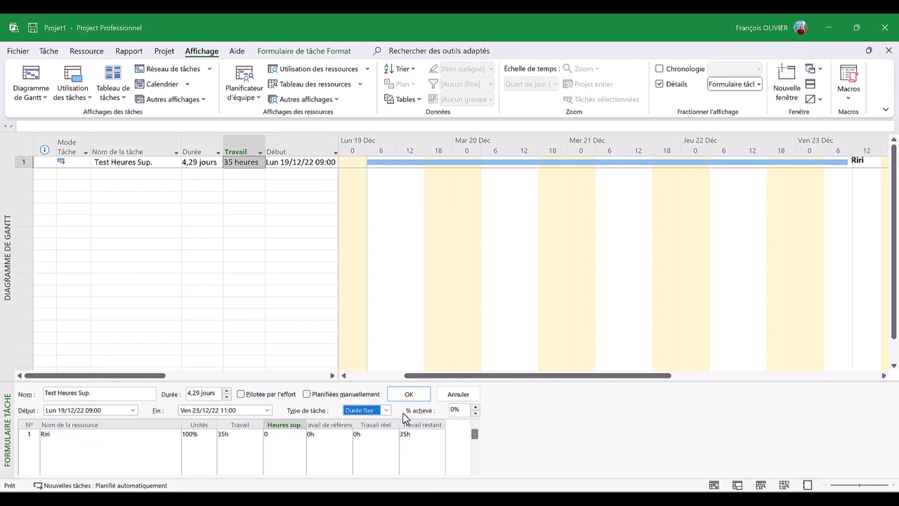
Step: Enter 5 overtime hours for the resource with the Durée fixe task type
{"action": "left_click", "coordinate": [289, 434]}
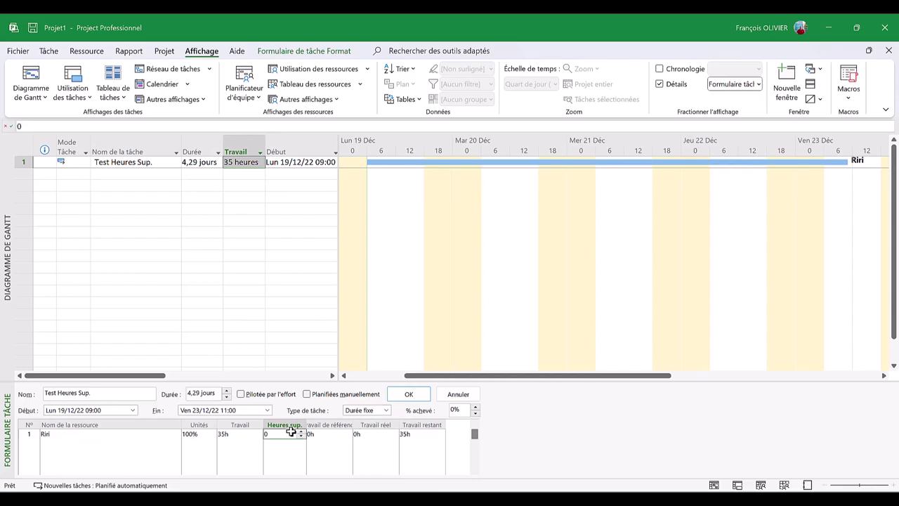
{"action": "type", "text": "5"}
{"action": "key", "text": "Return"}
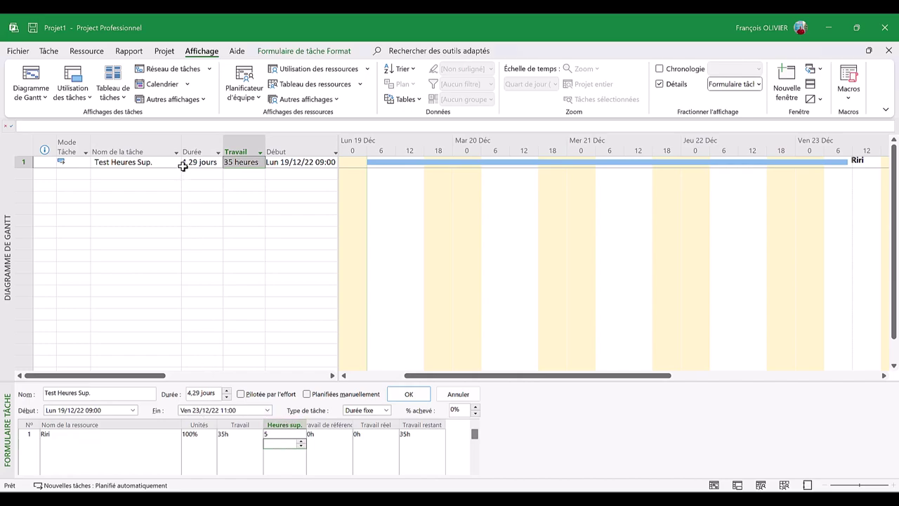
Step: Reset the resource's overtime hours to 0 and switch the task type back to Unités fixe
{"action": "left_click", "coordinate": [290, 433]}
{"action": "type", "text": "0"}
{"action": "key", "text": "Return"}
{"action": "left_click", "coordinate": [421, 398]}
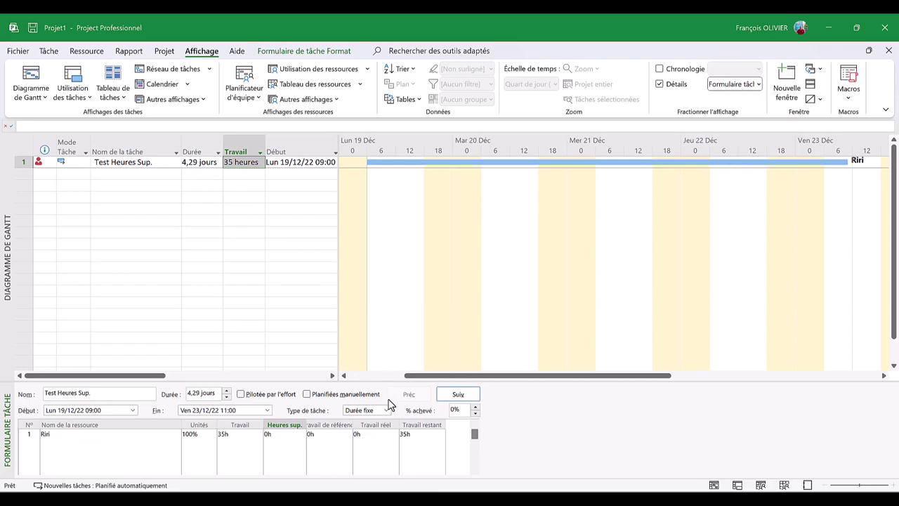
{"action": "left_click", "coordinate": [387, 410]}
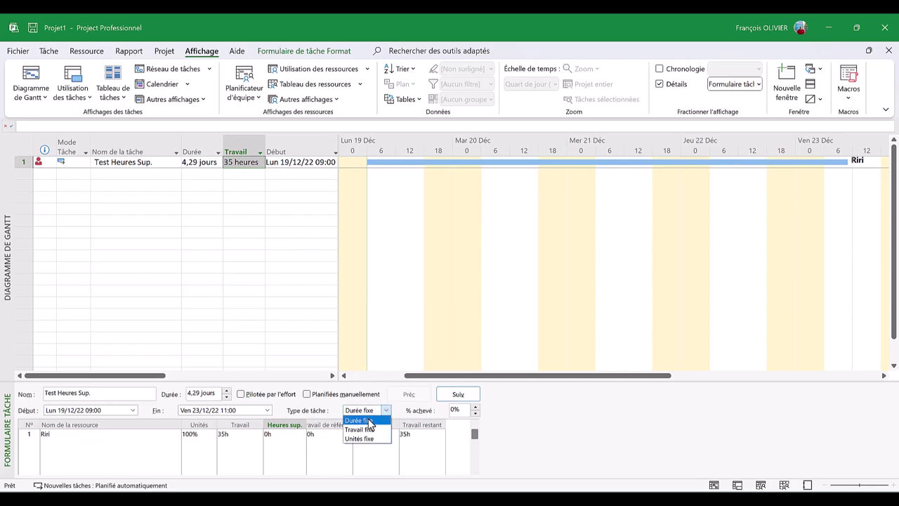
{"action": "left_click", "coordinate": [356, 436]}
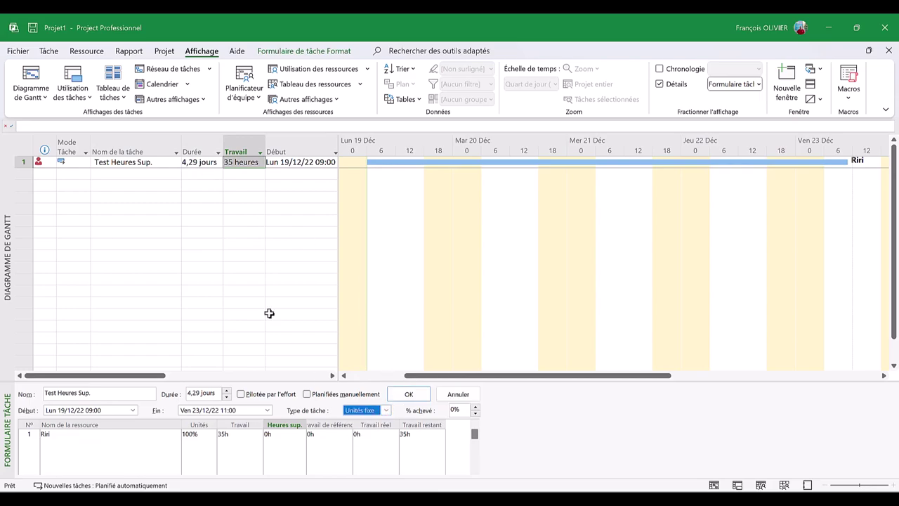
Step: Set the duration of the Test Heures Sup. task to 5 days
{"action": "left_click", "coordinate": [206, 161]}
{"action": "type", "text": "5"}
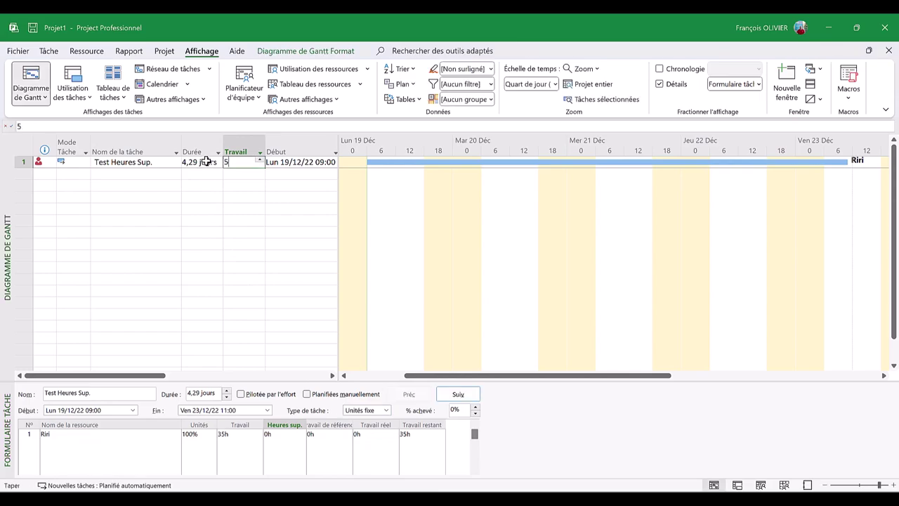
{"action": "key", "text": "Escape"}
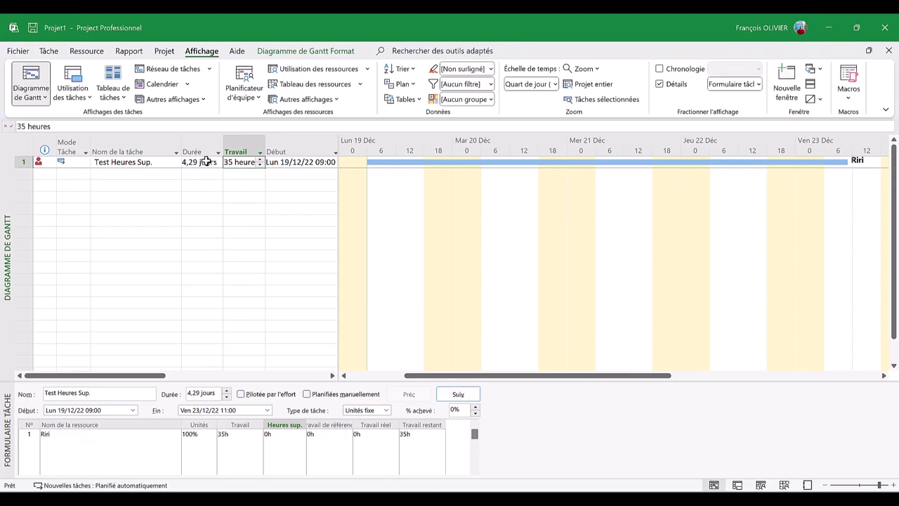
{"action": "left_click", "coordinate": [206, 161]}
{"action": "type", "text": "5"}
{"action": "key", "text": "Return"}
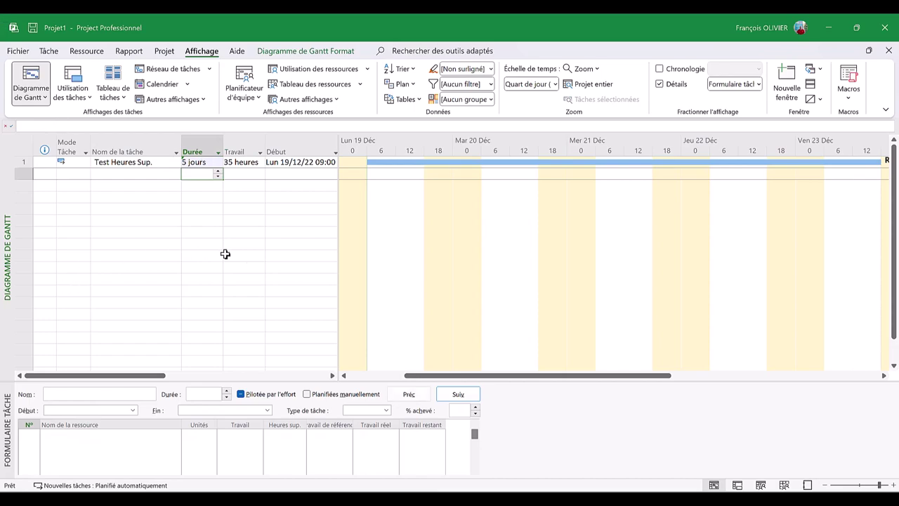
Step: Enter 35 hours of baseline work (Travail de référence) for the resource on the Test Heures Sup. task
{"action": "left_click", "coordinate": [319, 337]}
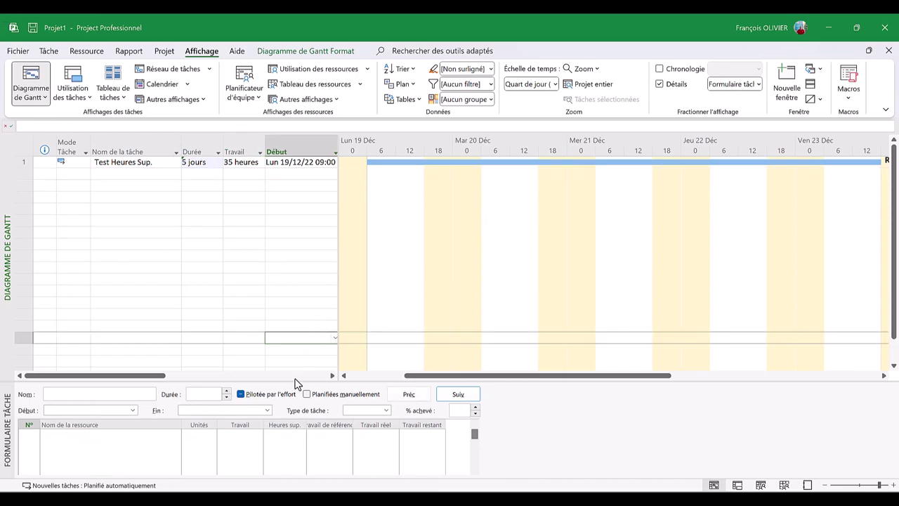
{"action": "left_click", "coordinate": [272, 160]}
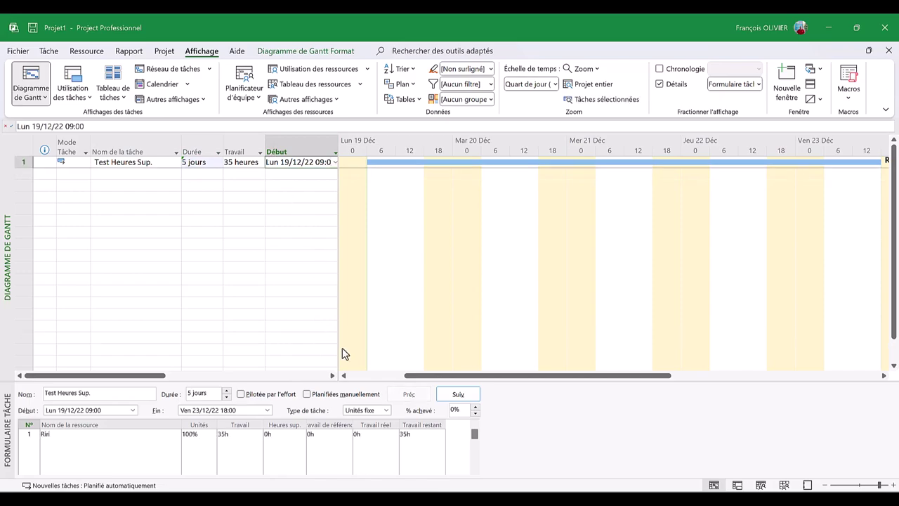
{"action": "left_click_drag", "start_coordinate": [412, 375], "coordinate": [484, 371]}
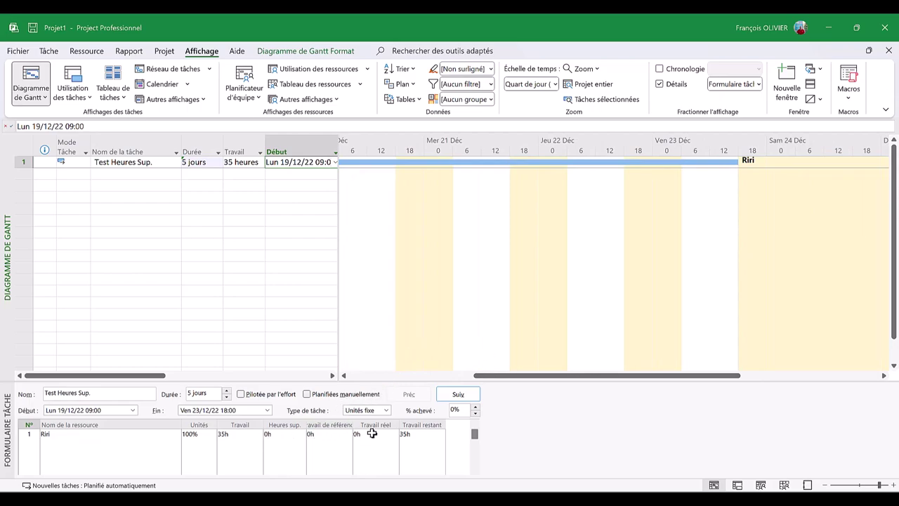
{"action": "left_click", "coordinate": [326, 435]}
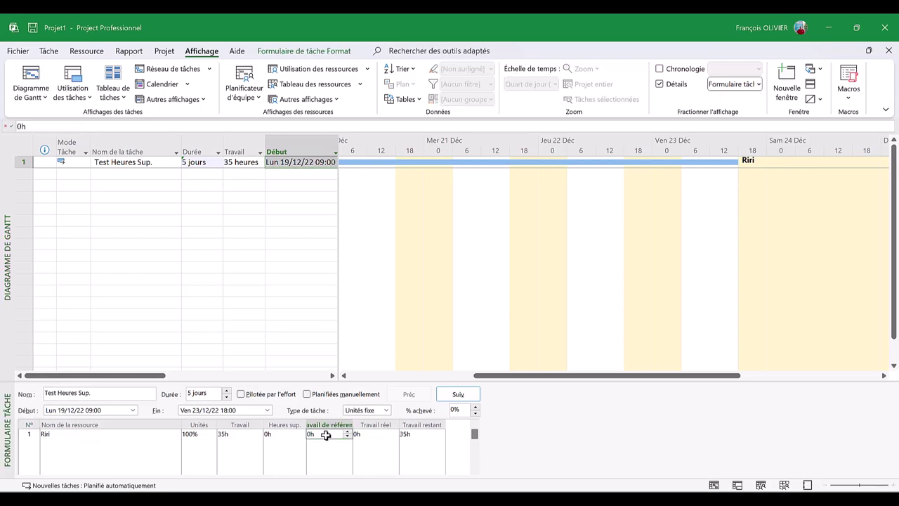
{"action": "type", "text": "35"}
{"action": "key", "text": "Return"}
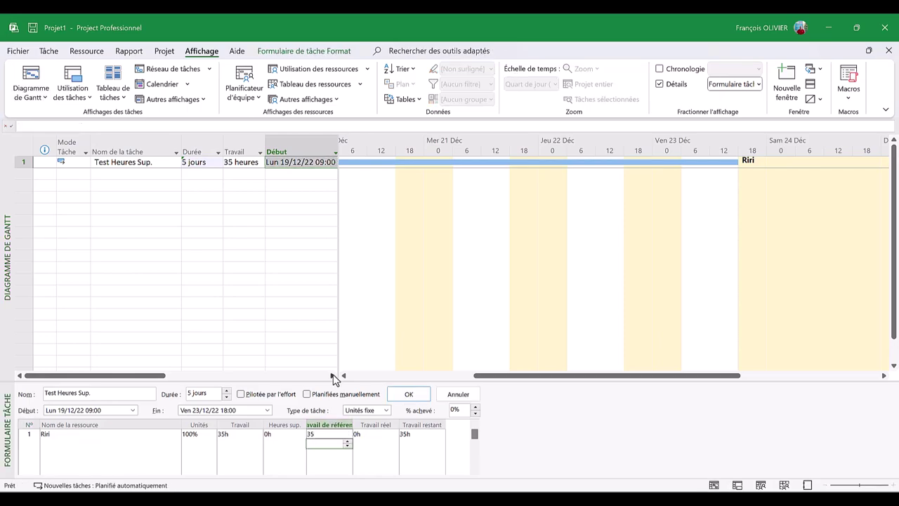
Step: Set the resource's remaining work to 0 and its actual work (Travail réel) to 35 hours
{"action": "left_click", "coordinate": [425, 435]}
{"action": "type", "text": "0"}
{"action": "key", "text": "Return"}
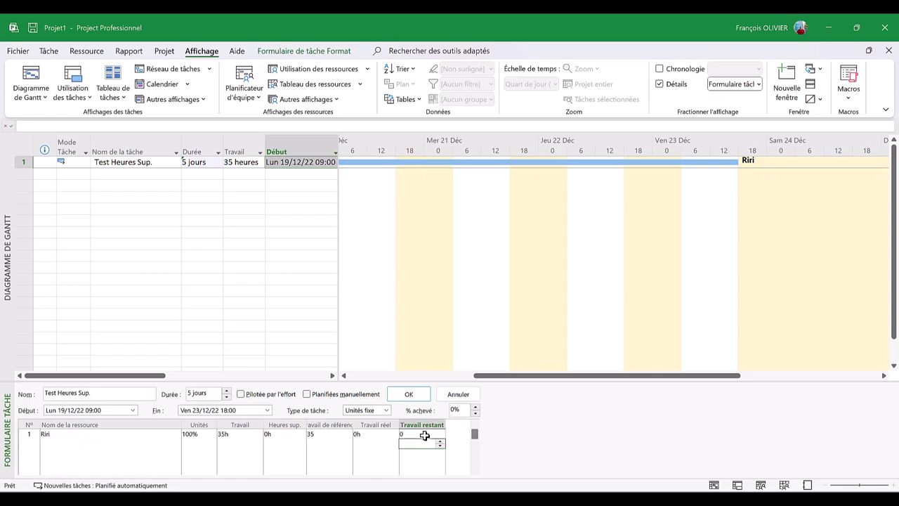
{"action": "left_click", "coordinate": [380, 434]}
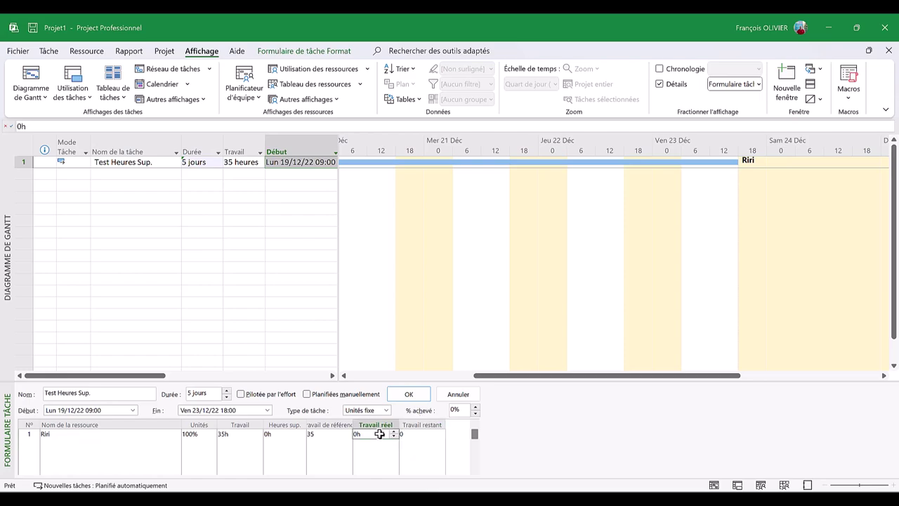
{"action": "type", "text": "35"}
{"action": "key", "text": "Return"}
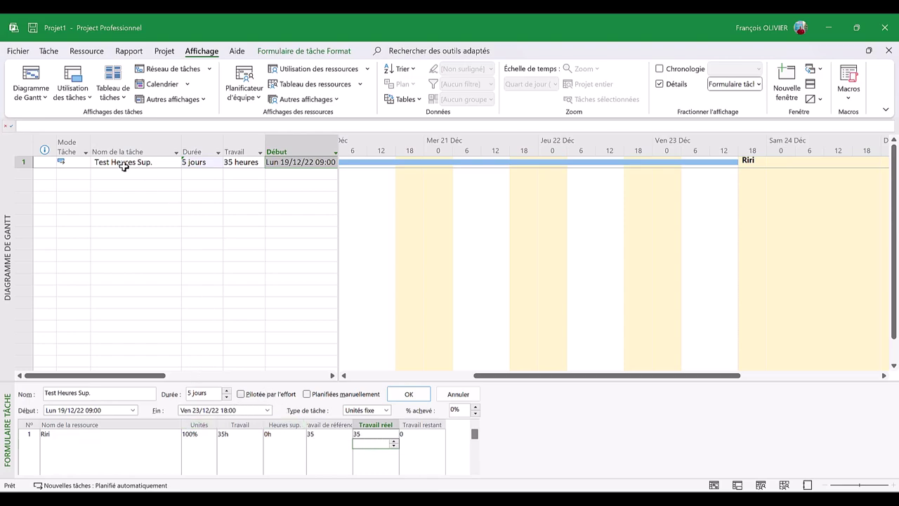
Step: Apply the work values, display the Suivi Gantt view and record 5 overtime hours for the resource
{"action": "right_click", "coordinate": [4, 202]}
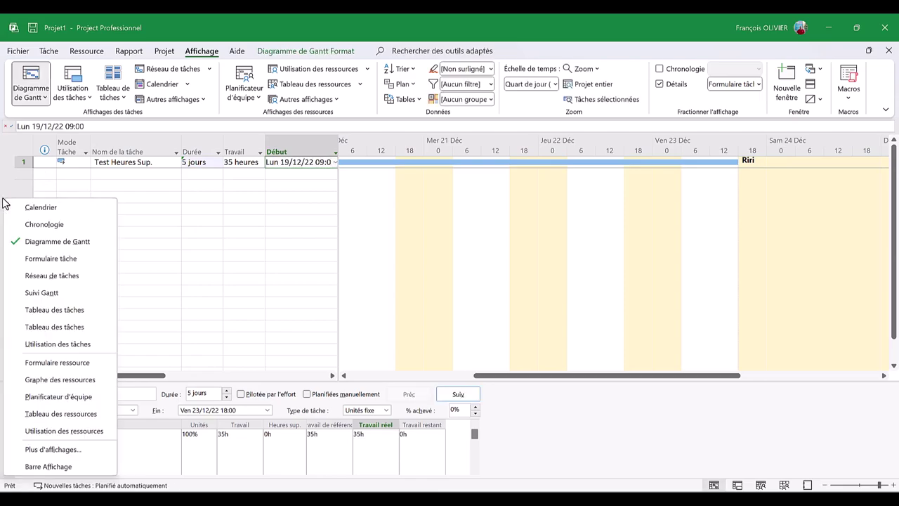
{"action": "left_click", "coordinate": [42, 292]}
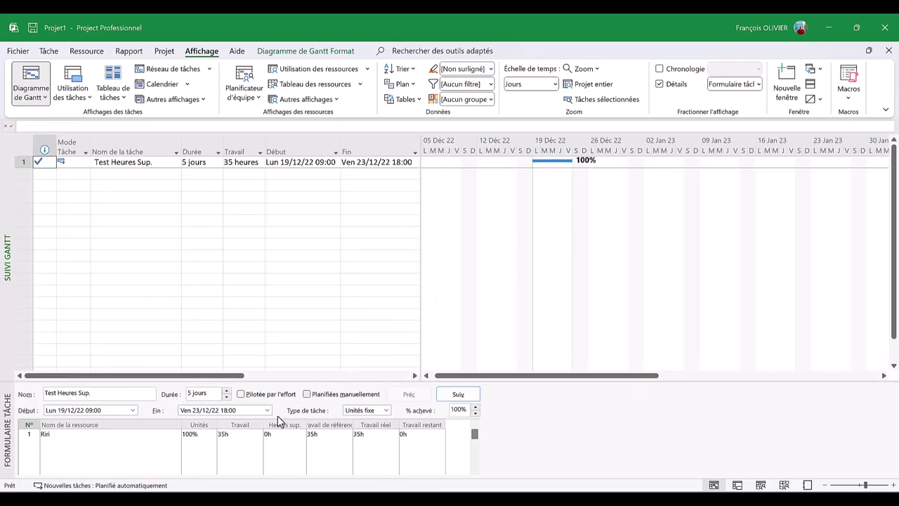
{"action": "left_click", "coordinate": [267, 433]}
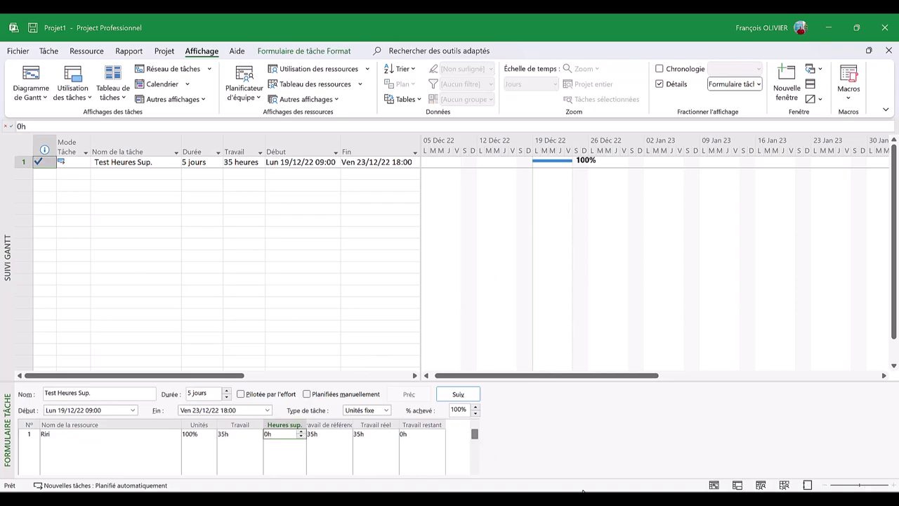
{"action": "type", "text": "5"}
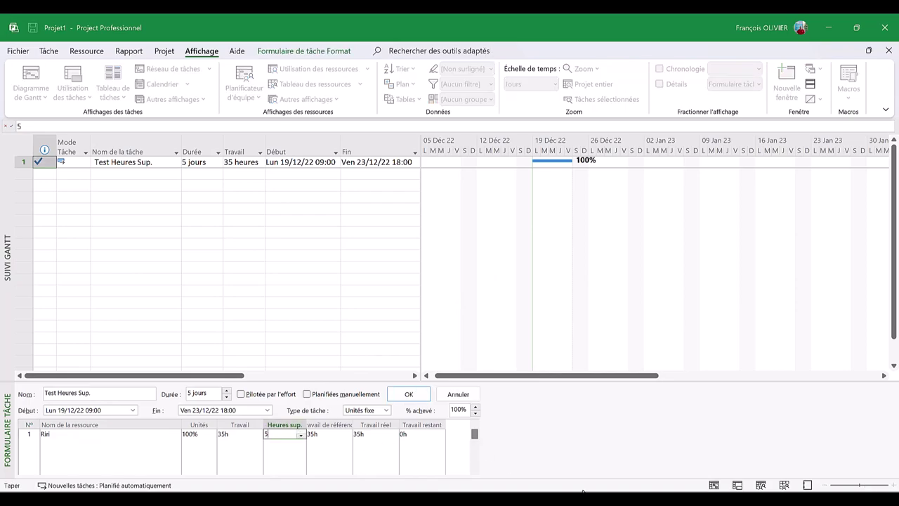
{"action": "key", "text": "Return"}
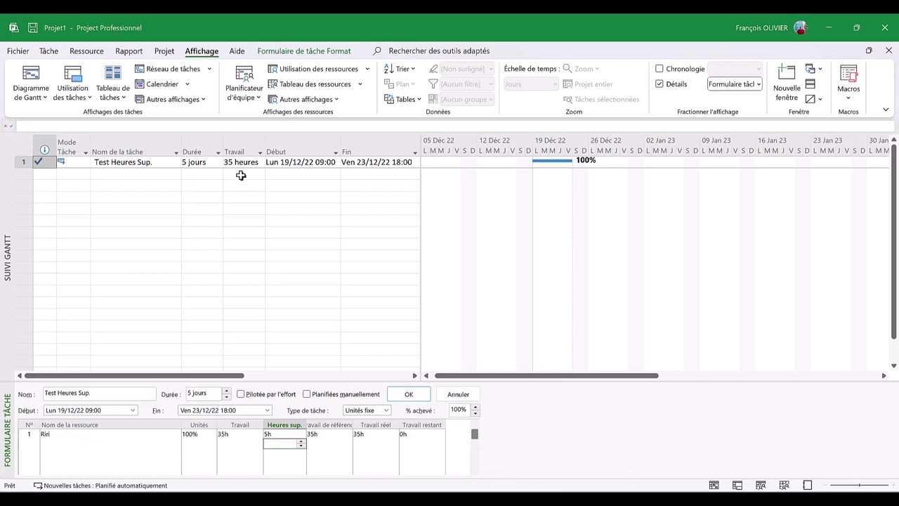
{"action": "left_click", "coordinate": [202, 378]}
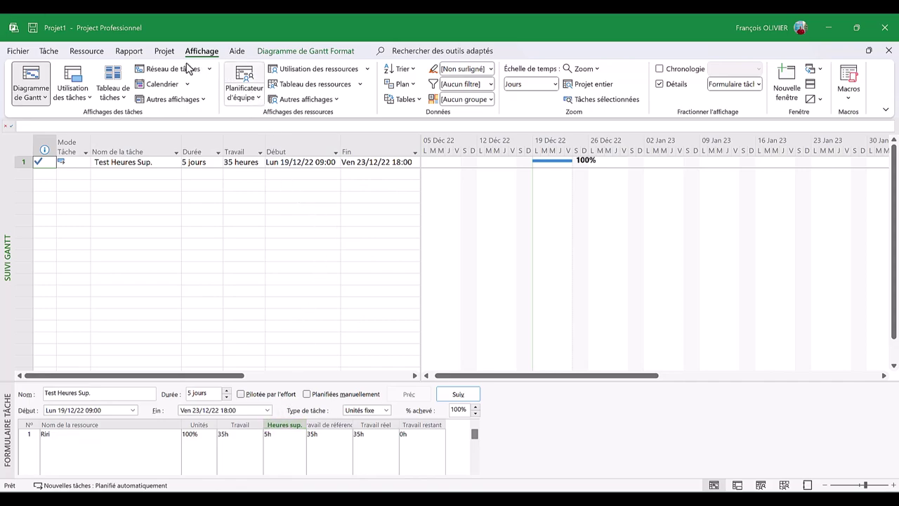
Step: Check the duration, work and cost in the project statistics
{"action": "left_click", "coordinate": [167, 55]}
{"action": "left_click", "coordinate": [188, 91]}
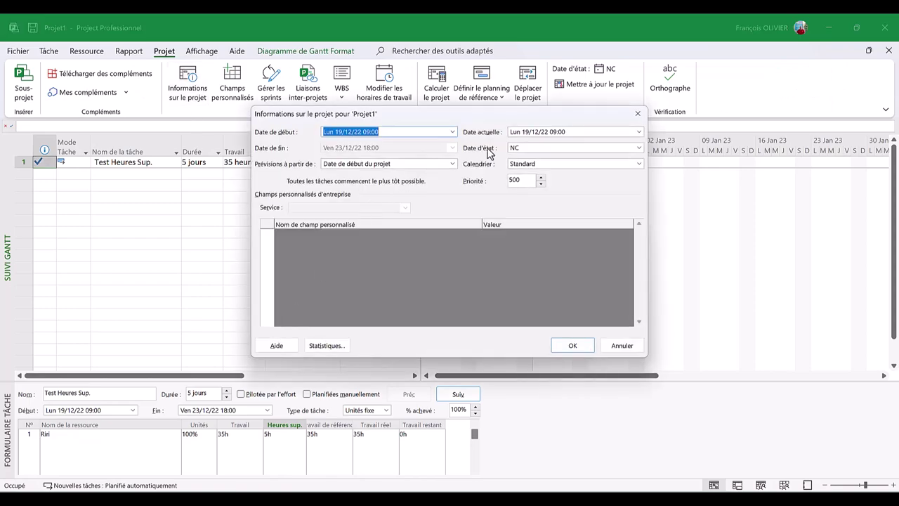
{"action": "left_click", "coordinate": [319, 346]}
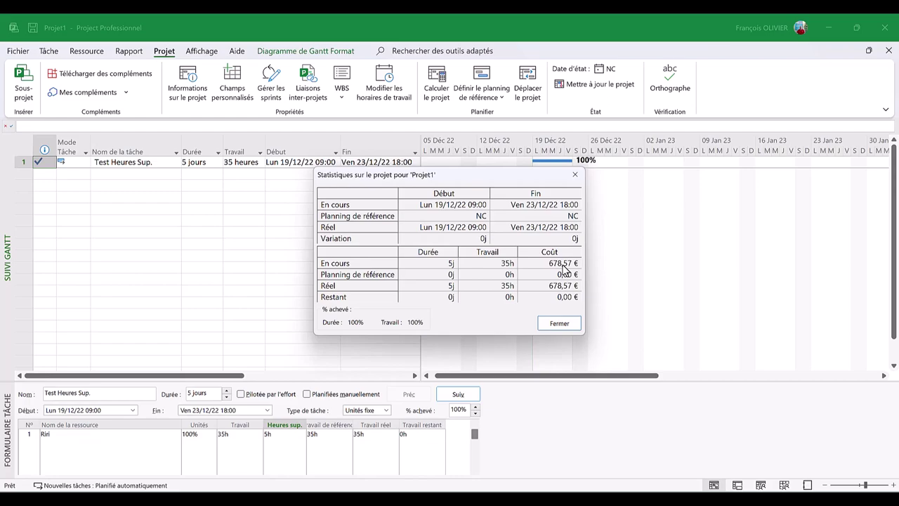
{"action": "left_click", "coordinate": [556, 326]}
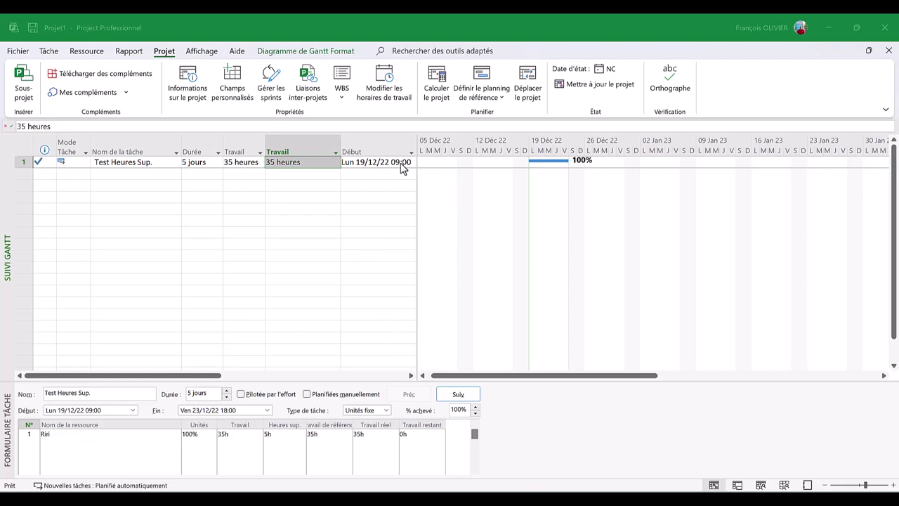
{"action": "left_click", "coordinate": [197, 52]}
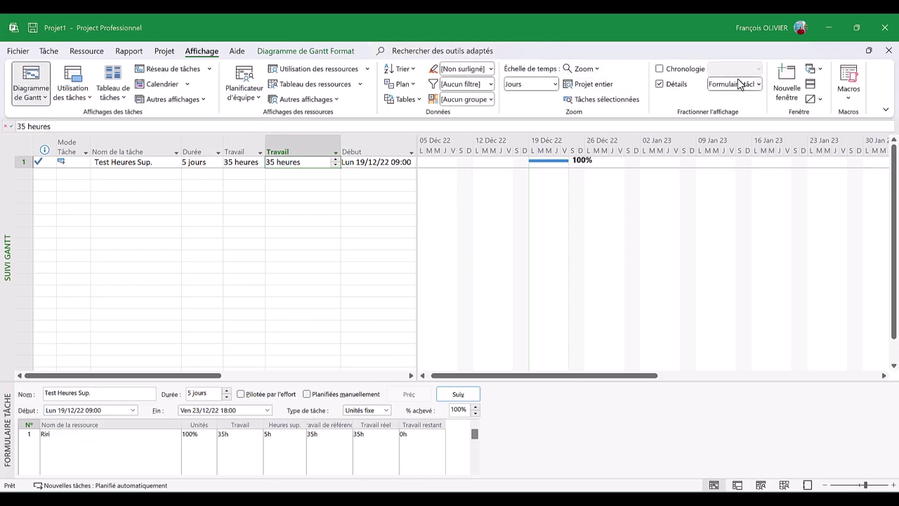
{"action": "left_click", "coordinate": [758, 84]}
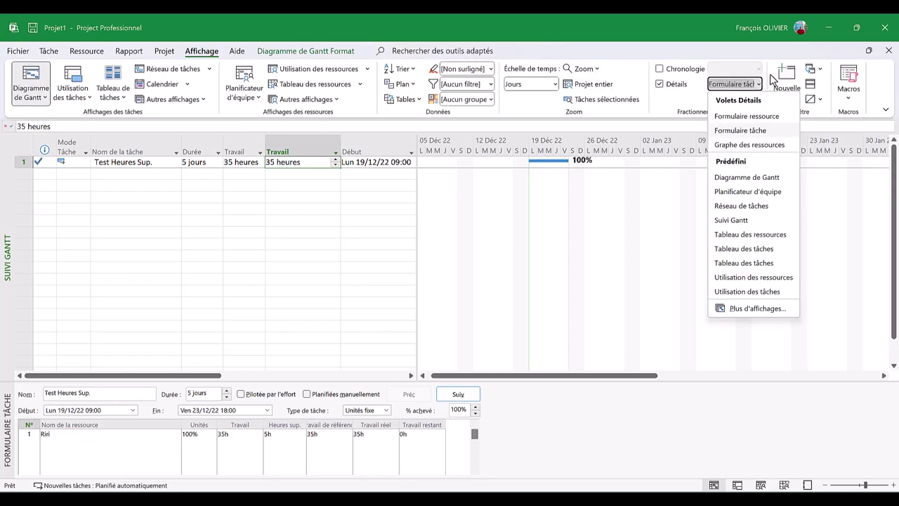
{"action": "left_click", "coordinate": [602, 404]}
{"action": "right_click", "coordinate": [603, 402]}
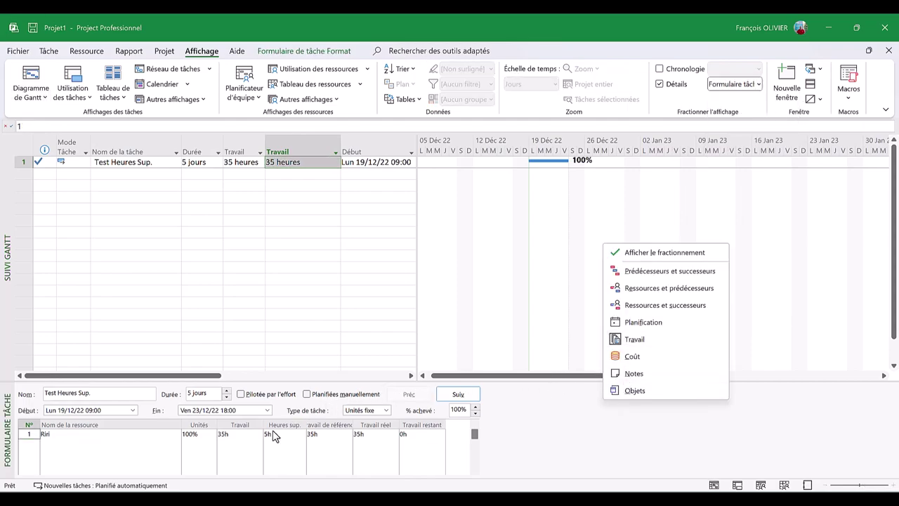
{"action": "left_click", "coordinate": [511, 421]}
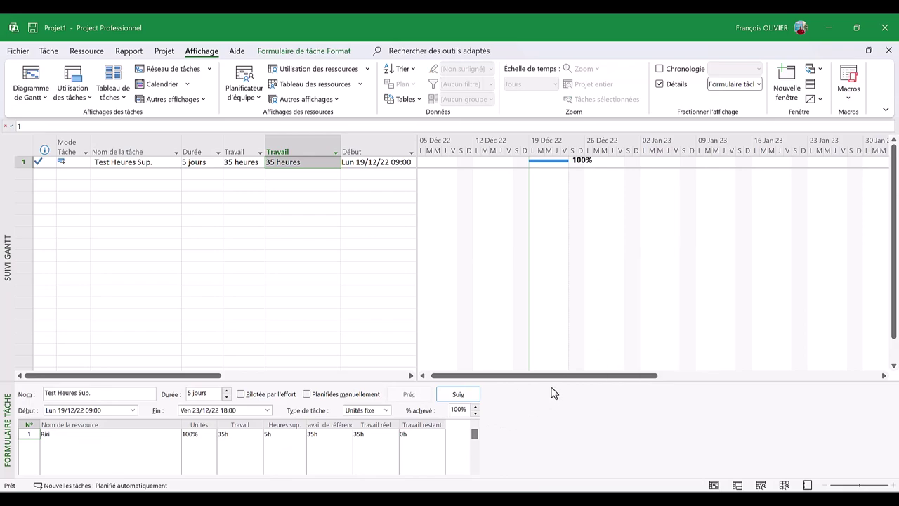